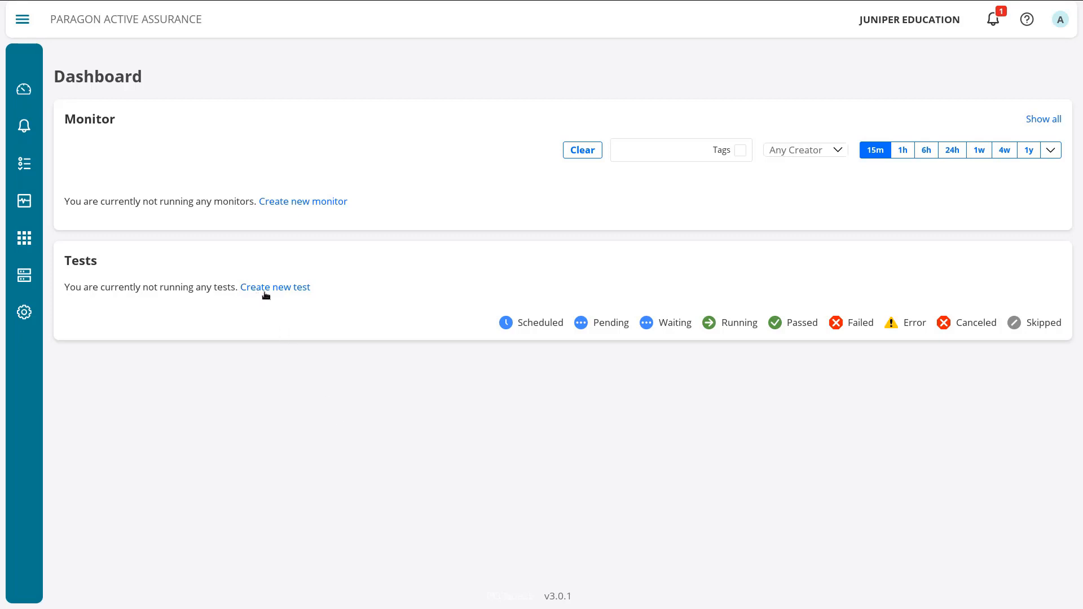
Step: Start a new test sequence and switch it to creating a test sequence template
click(27, 167)
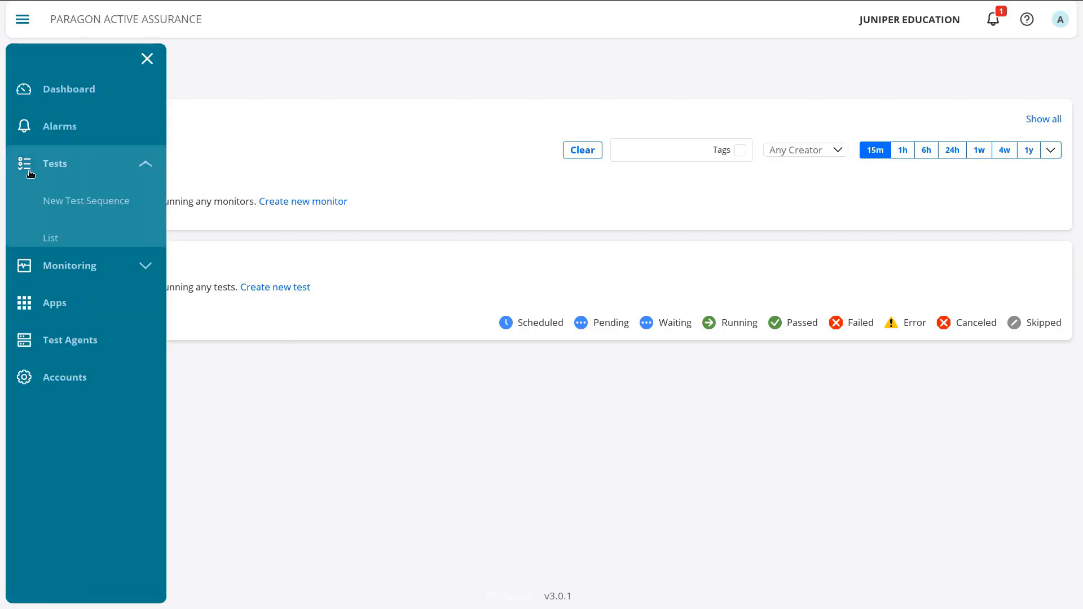
click(85, 203)
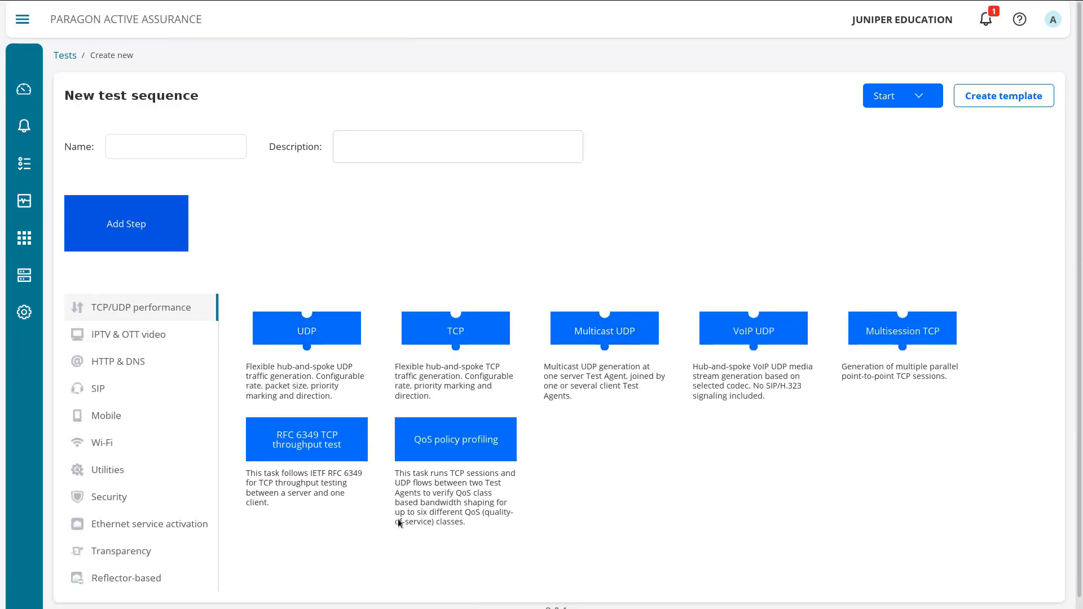
scroll(172, 564, down, 1)
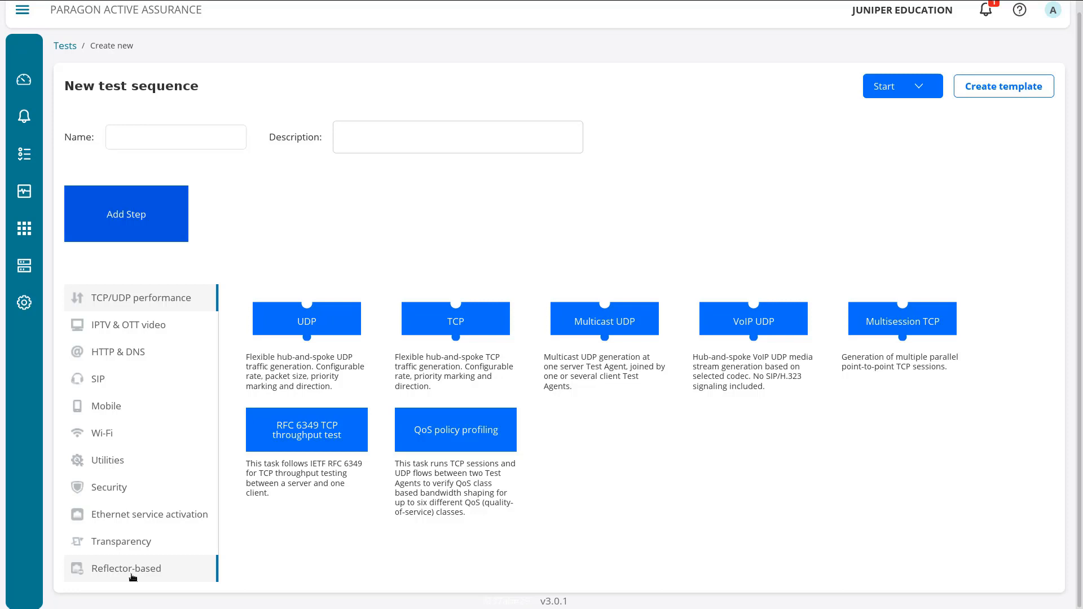
scroll(133, 577, up, 1)
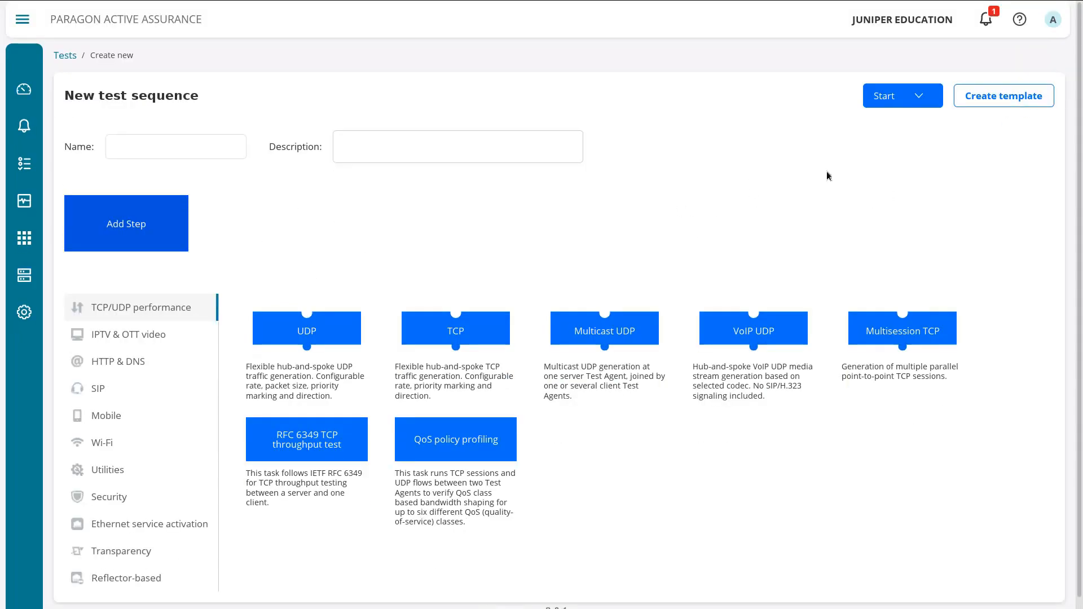
click(1002, 104)
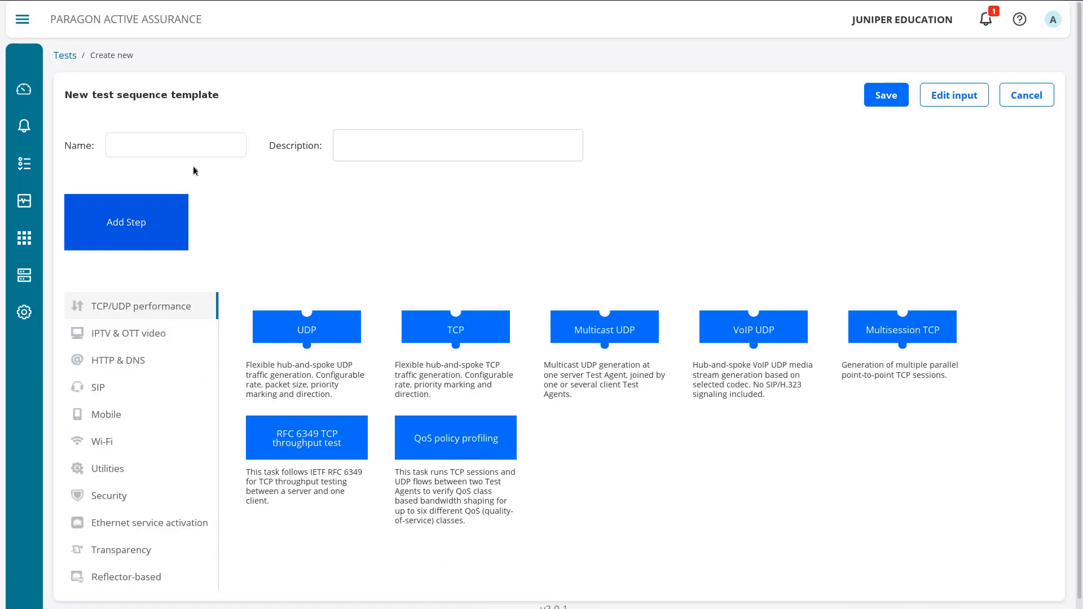
Step: Name the template UDP VOIP LB and add a UDP performance task as its first step
click(186, 141)
text(UDP VOIP)
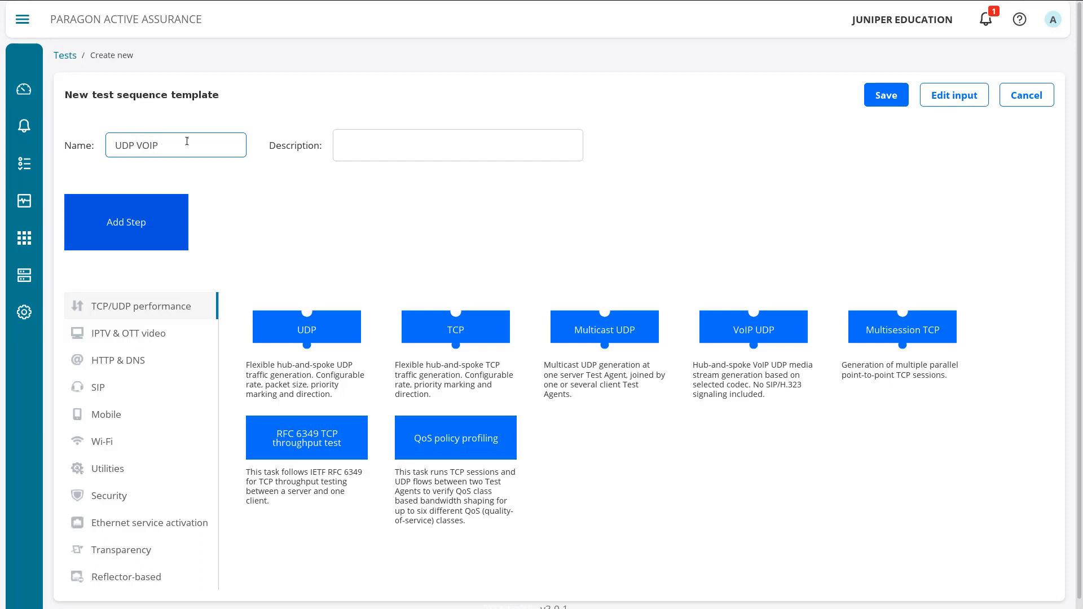
text( LB)
click(342, 324)
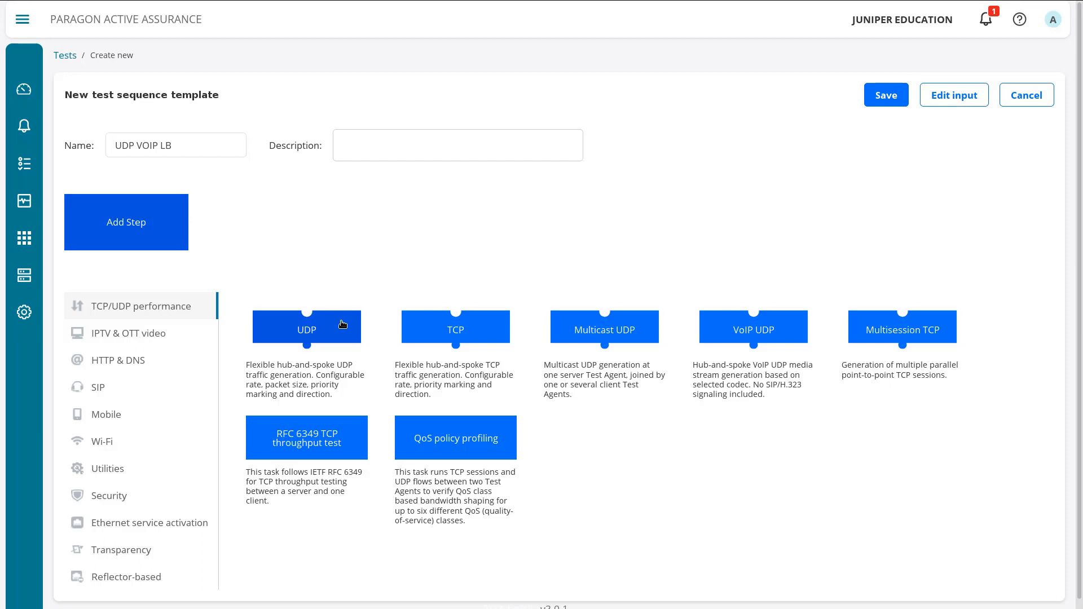
click(342, 324)
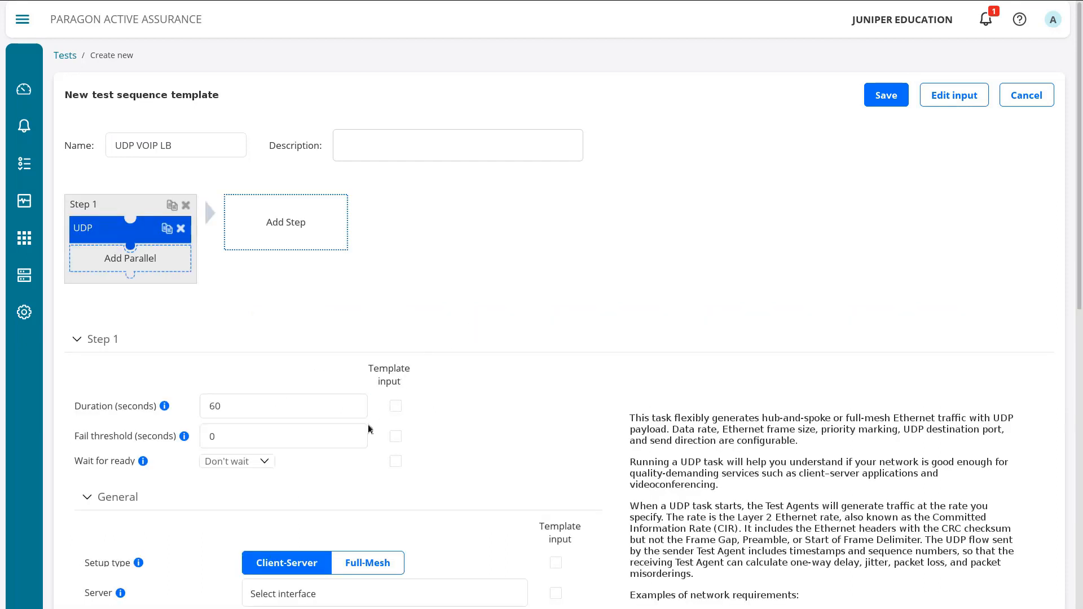
Step: Set the duration of Step 1 to 30 seconds
click(346, 407)
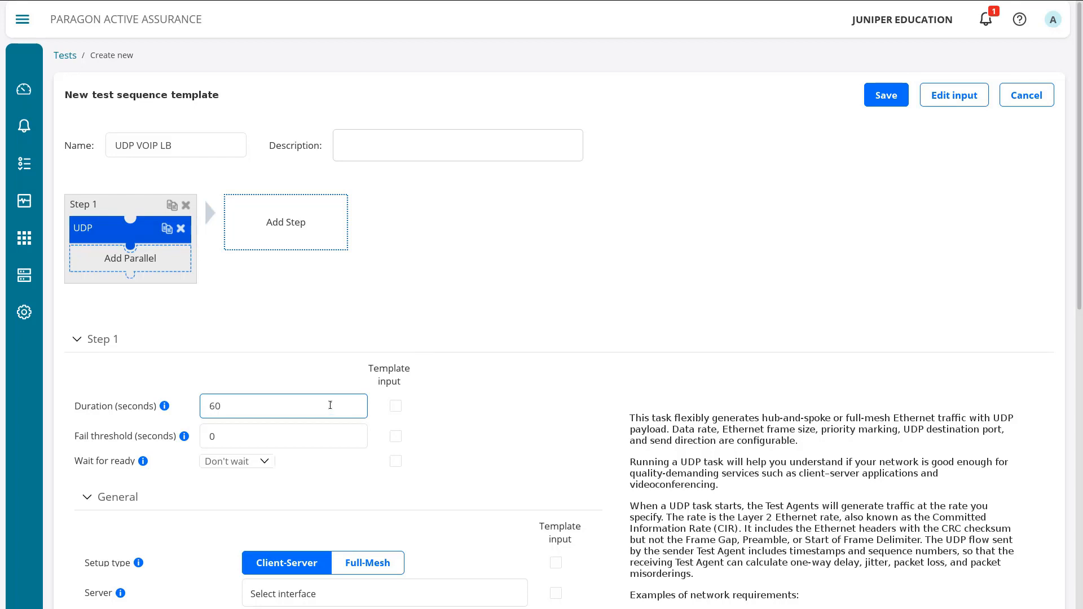
drag(330, 405, 56, 400)
text(30)
click(452, 407)
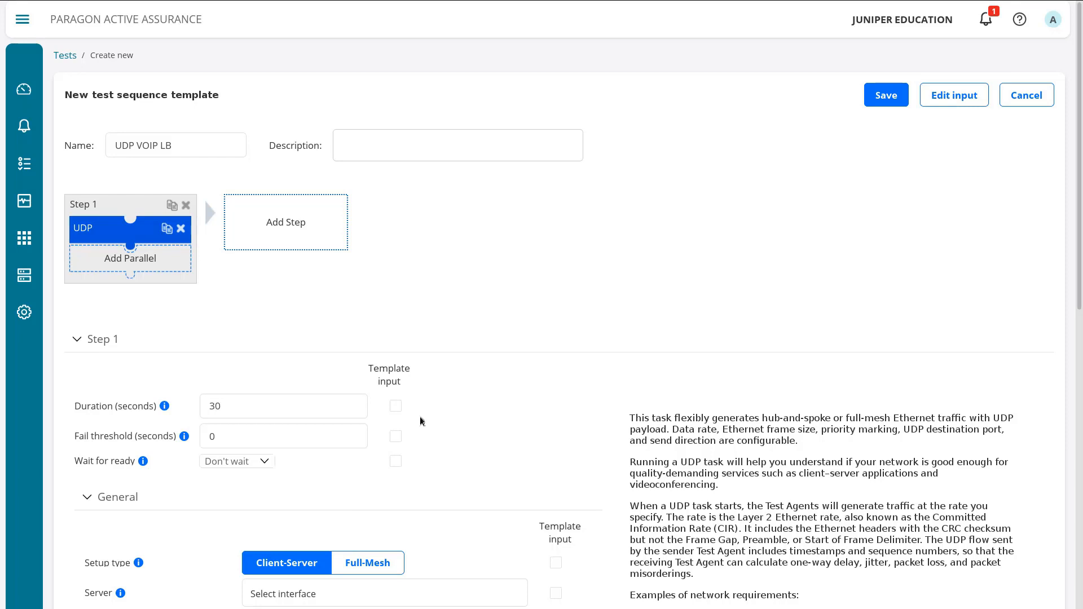
click(396, 407)
click(397, 402)
drag(312, 404, 194, 400)
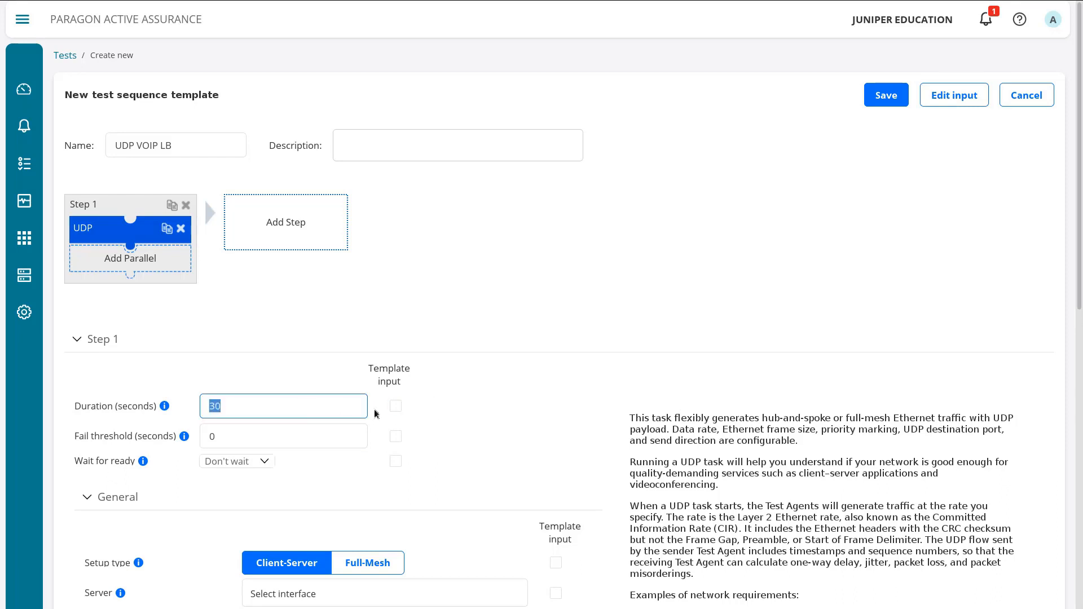
click(440, 394)
Step: Set the UDP task's setup type to Full-Mesh
scroll(446, 389, down, 3)
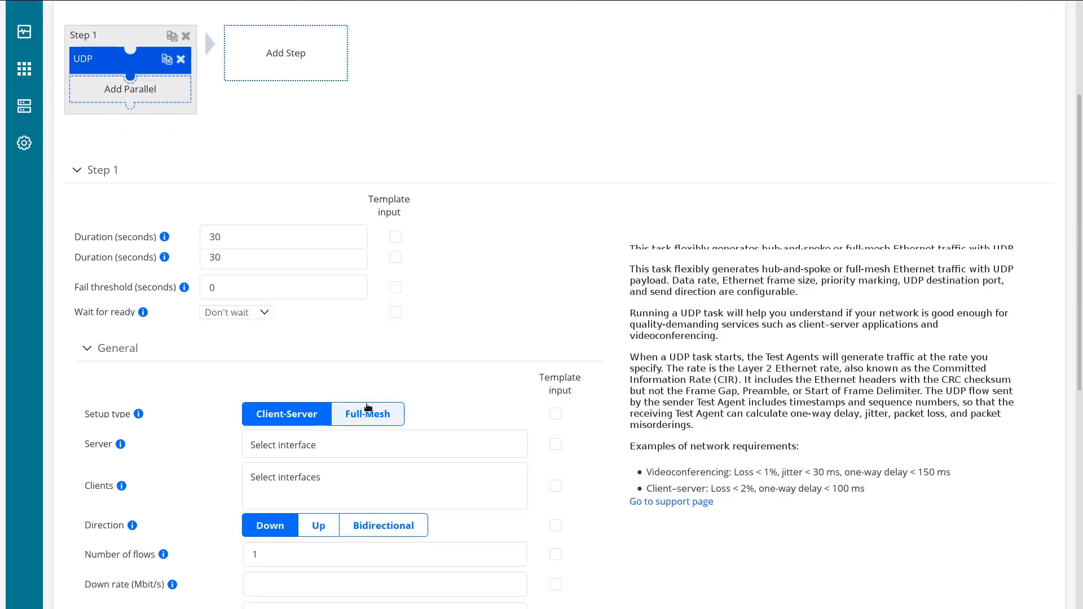
scroll(361, 406, down, 1)
click(372, 367)
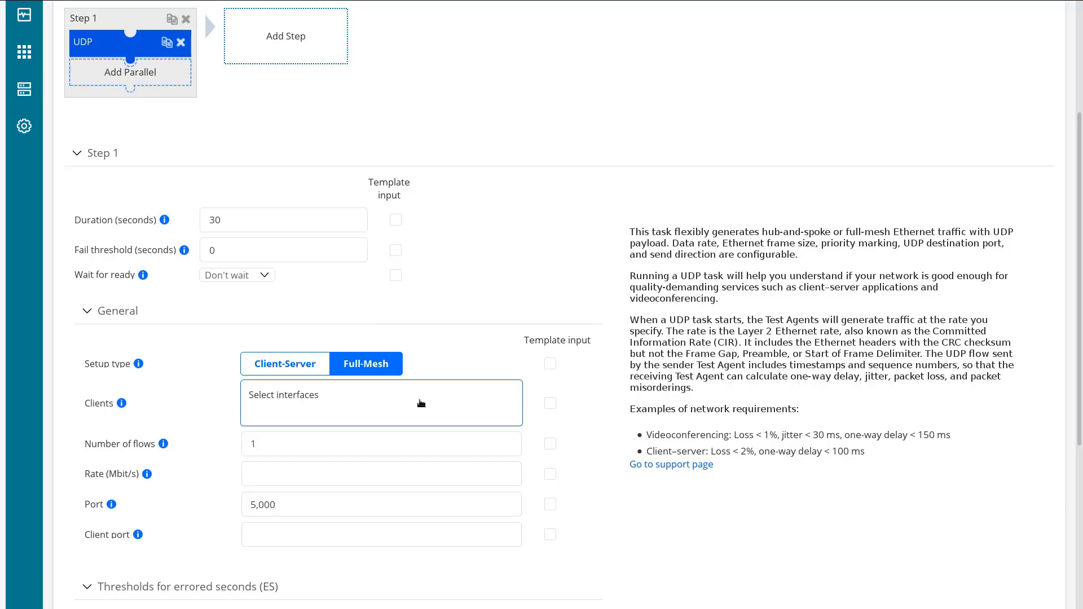
Step: Make the clients a new template input with variable name clients-voip and display name Clients VOIP
click(551, 405)
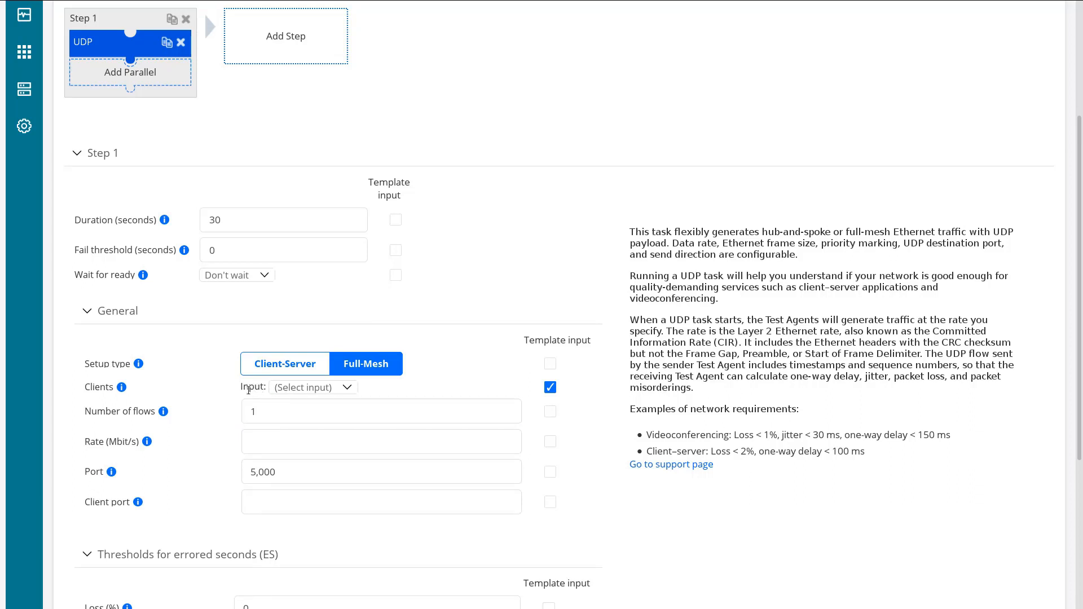
click(306, 389)
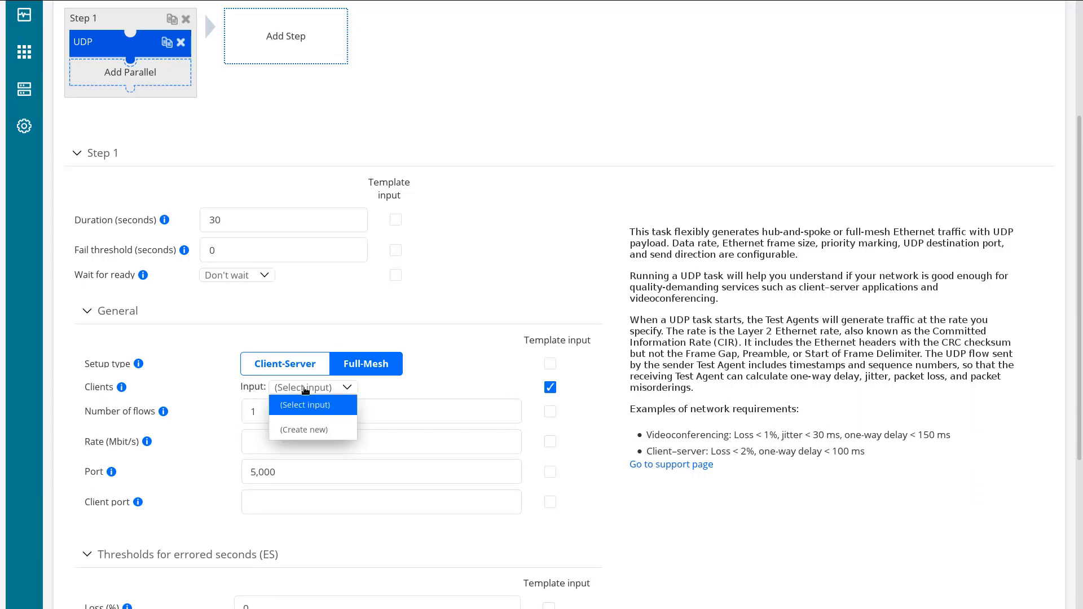
click(332, 429)
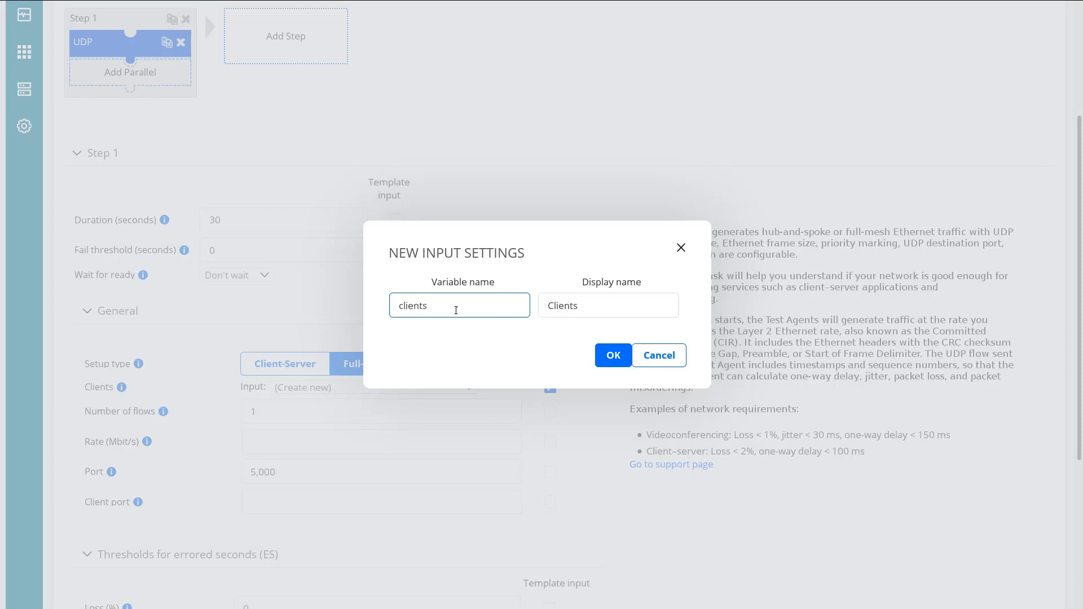
text(-)
text(voip)
click(648, 300)
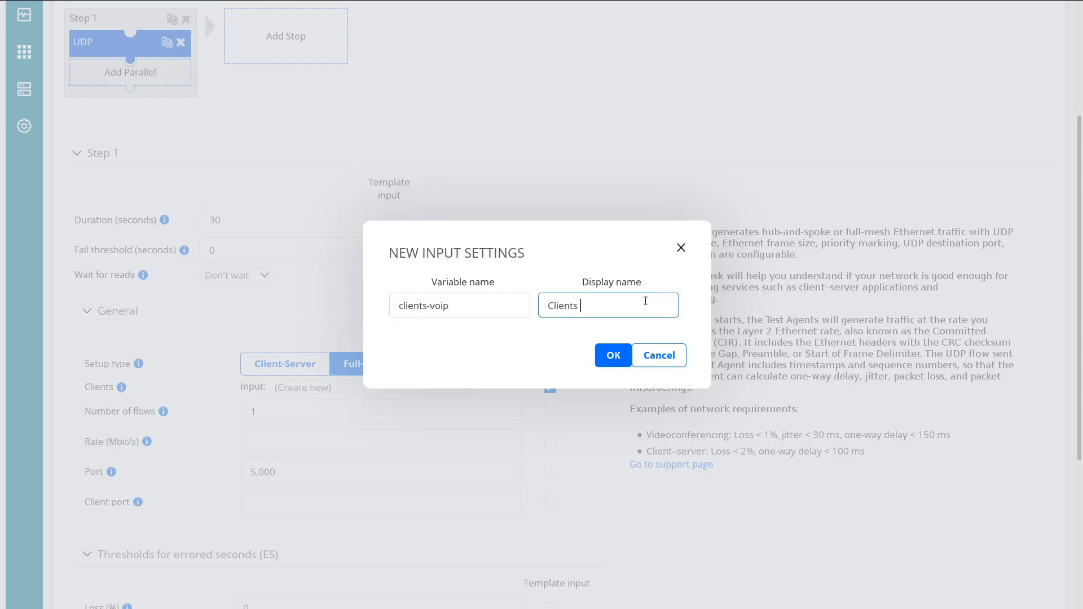
text(VOIP)
click(618, 355)
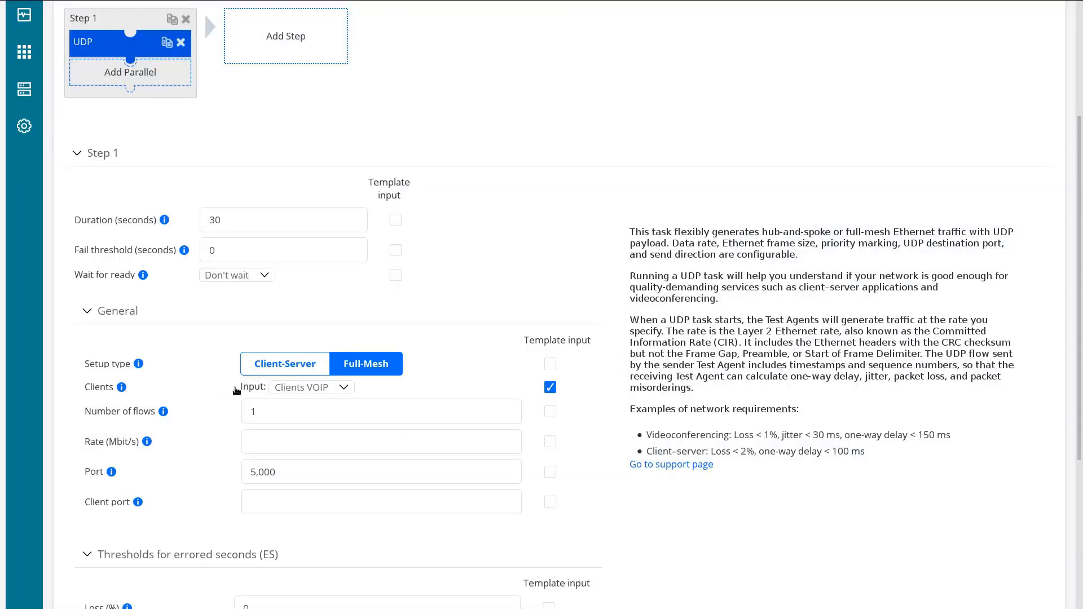
click(307, 387)
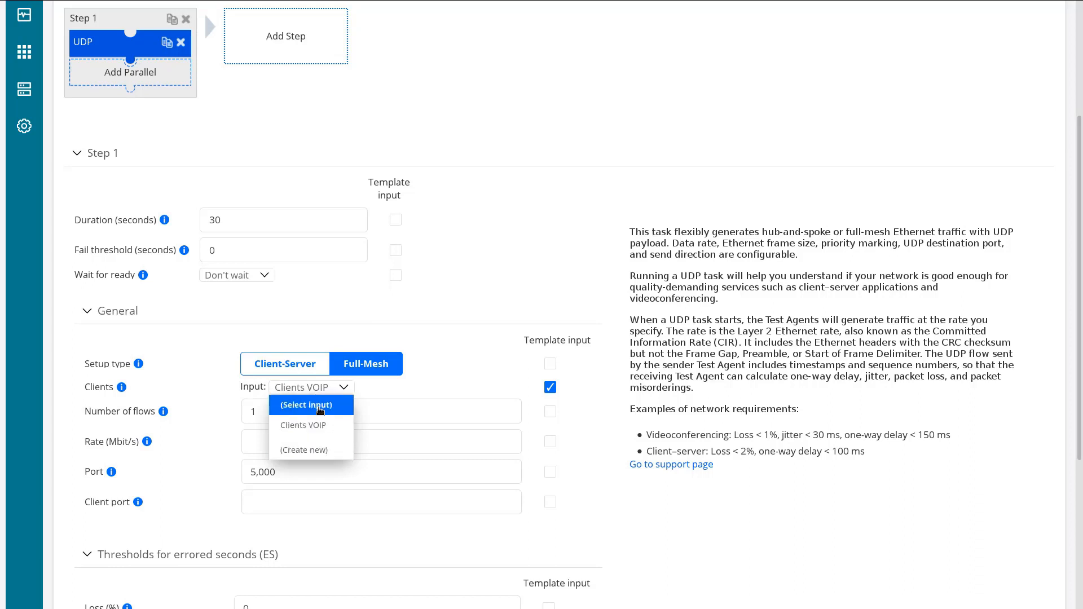
click(391, 391)
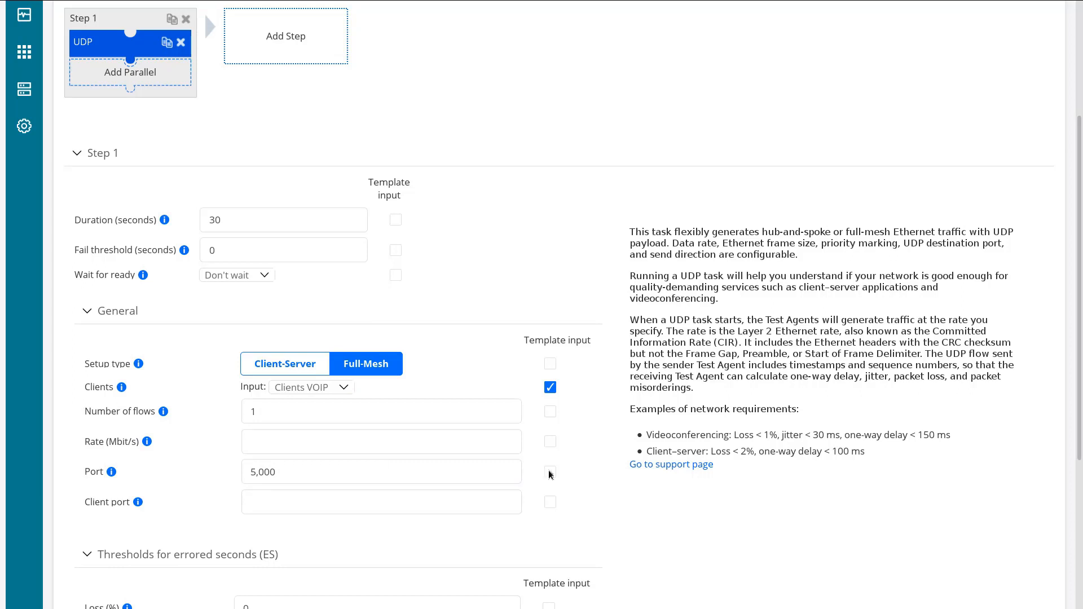
click(316, 388)
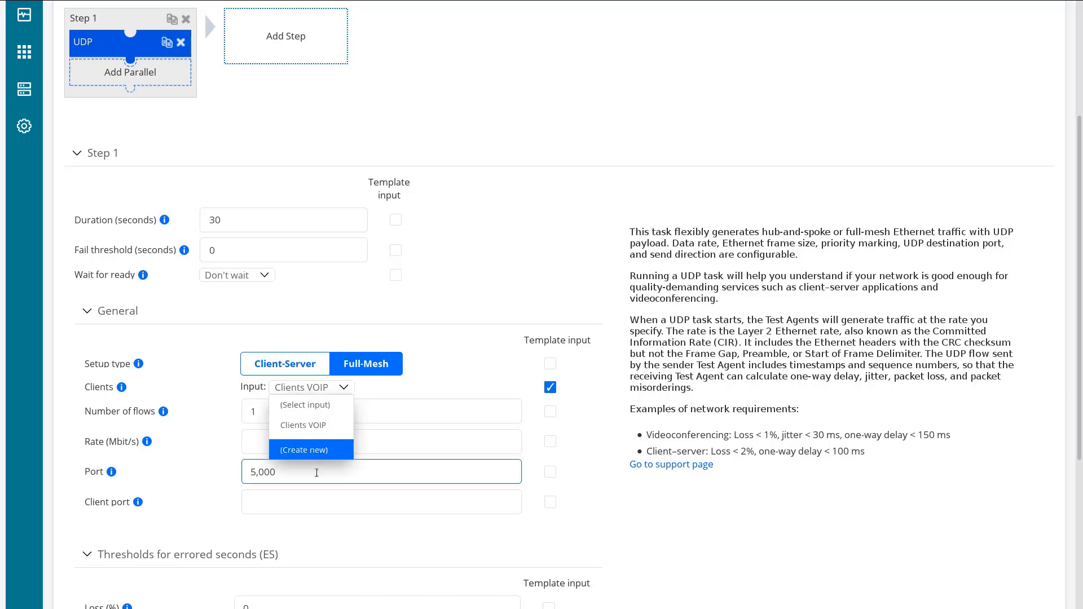
click(602, 490)
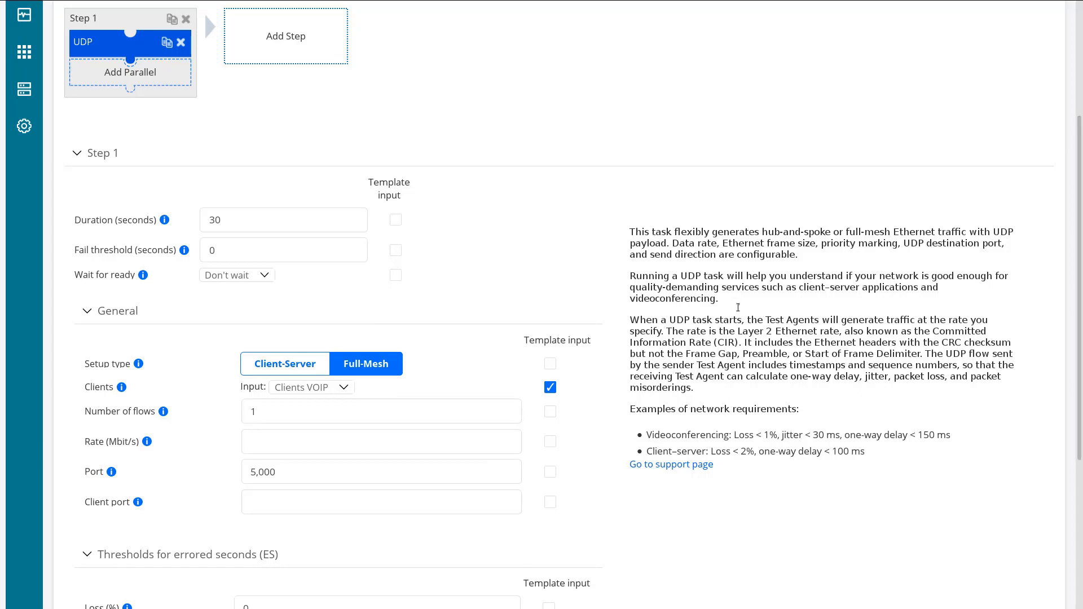
click(342, 387)
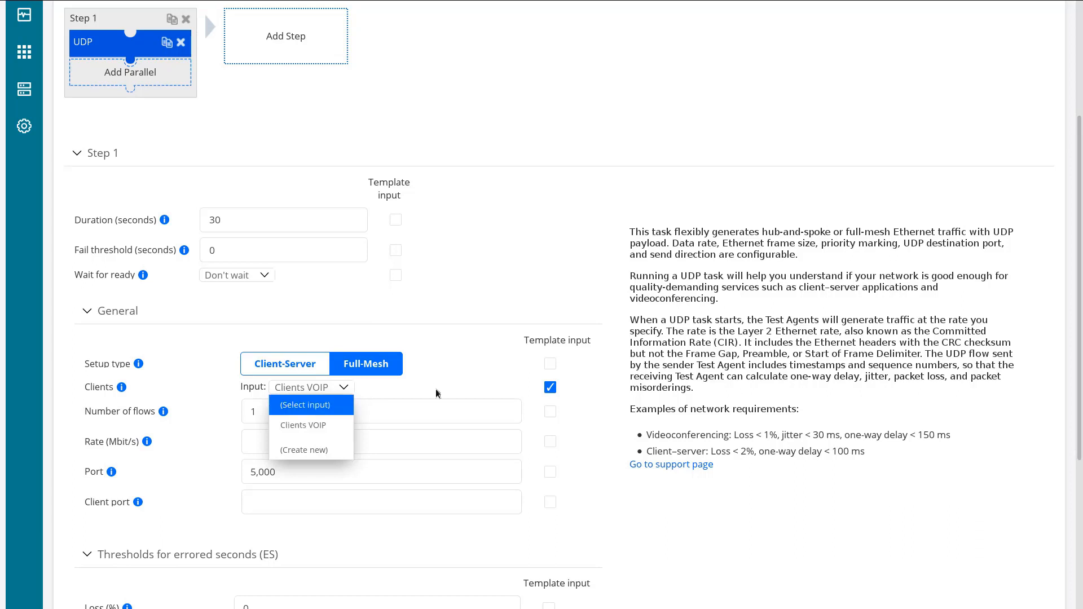
click(496, 392)
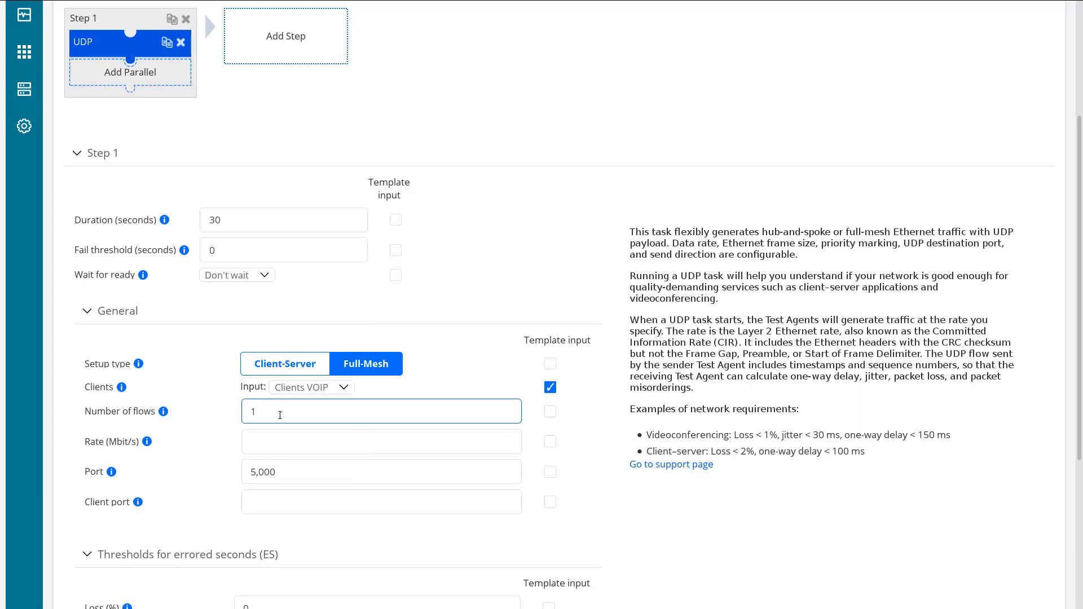
Step: Set the rate to 1 Mbit/s and make the port a new template input named port-voip, displayed as Port VOIP
click(302, 436)
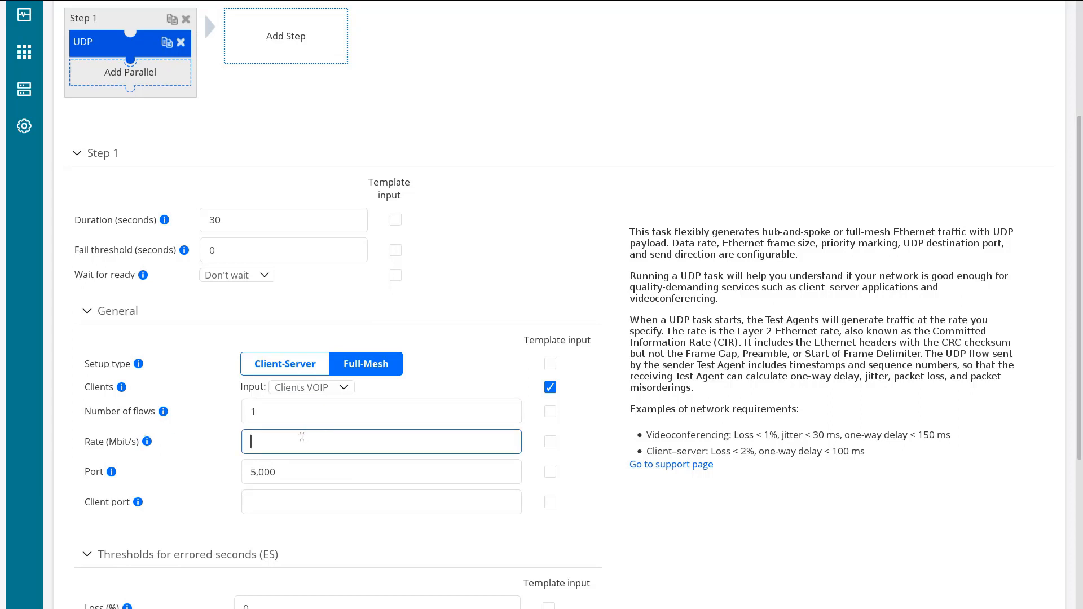
text(1)
click(550, 472)
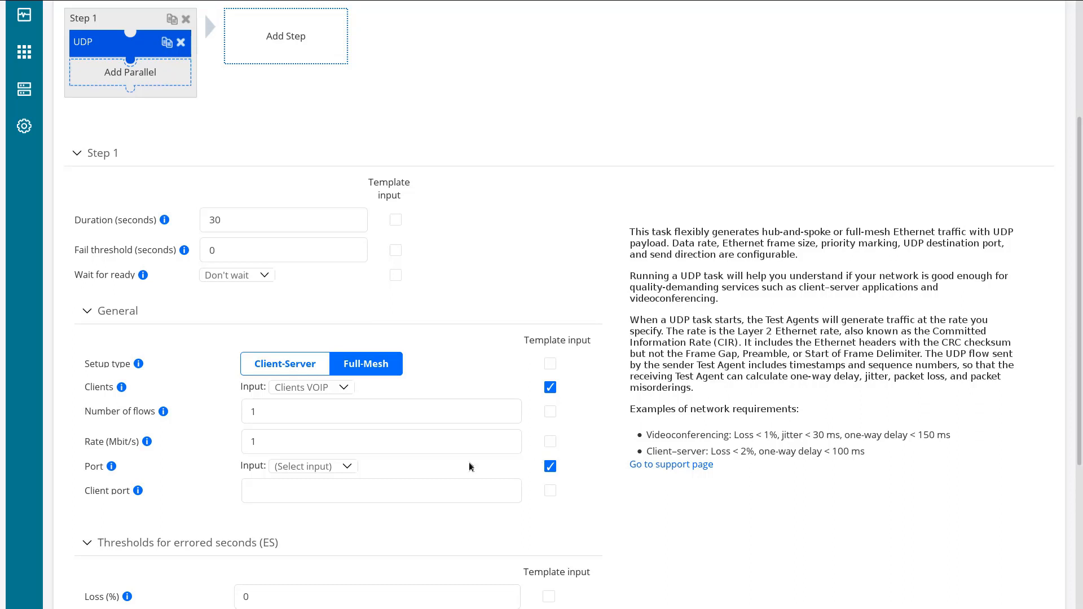
click(316, 467)
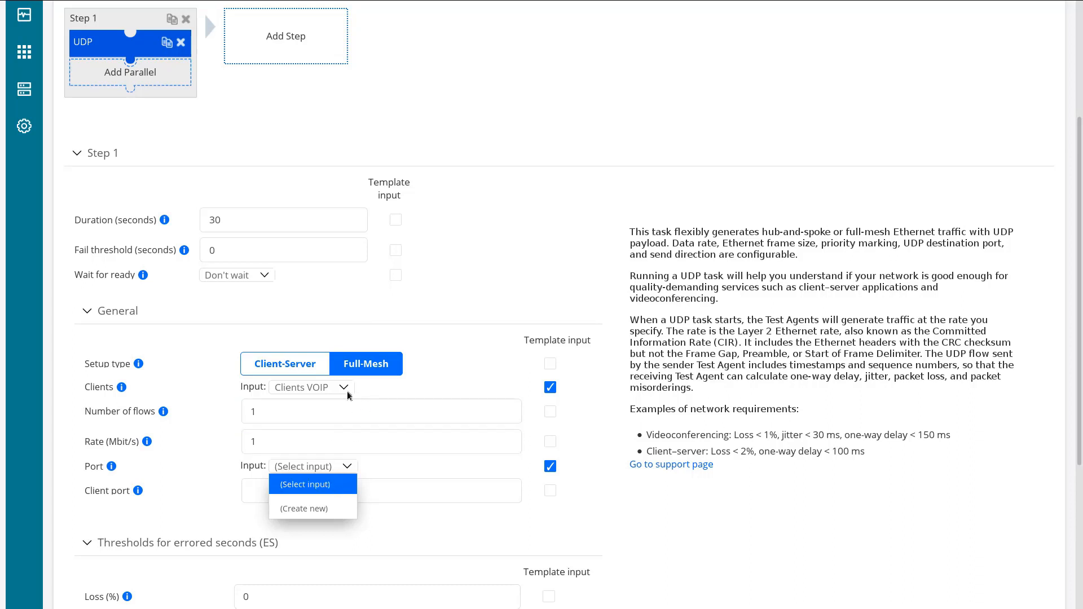
click(330, 510)
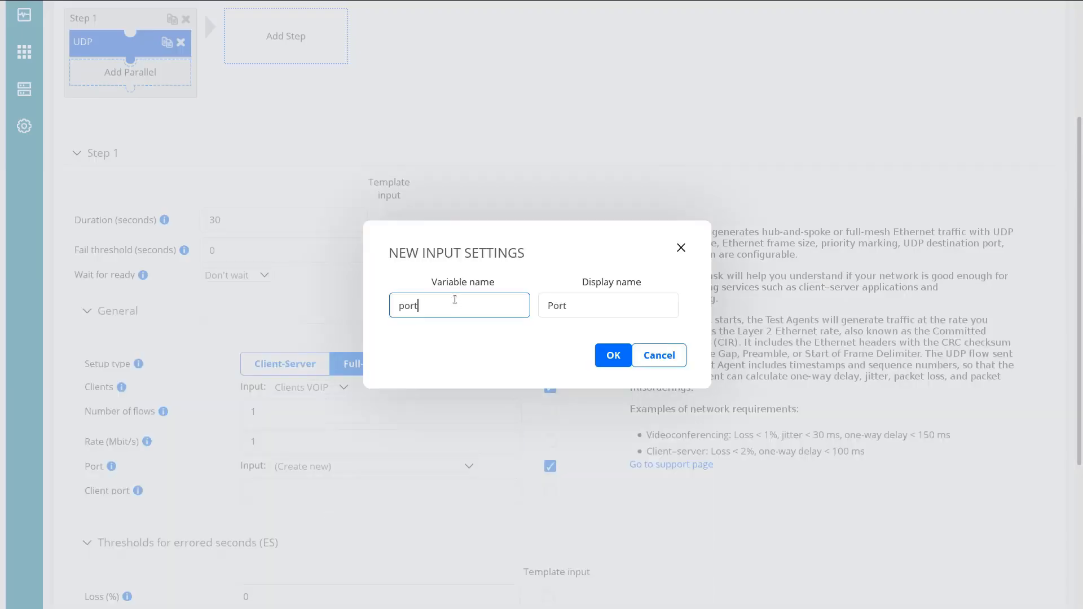
text(-voip)
key(Tab)
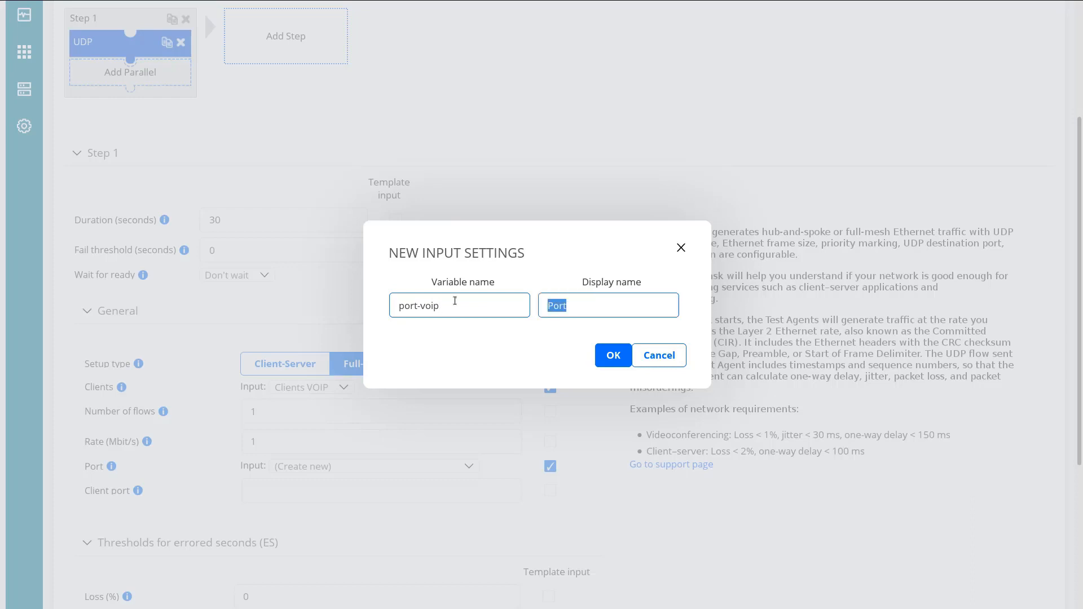
key(End)
text(VOIP)
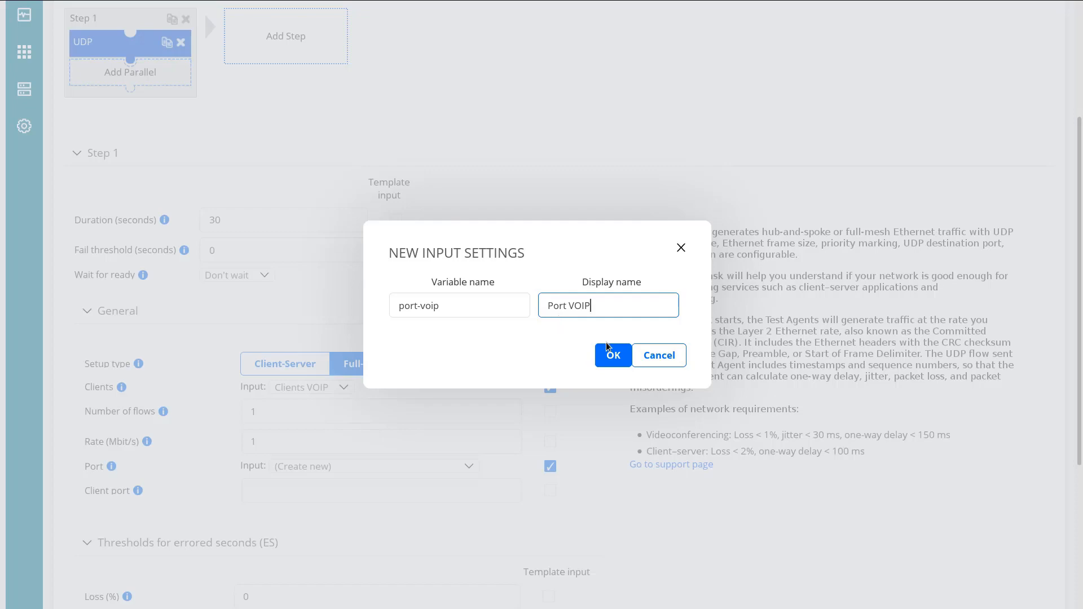
click(613, 356)
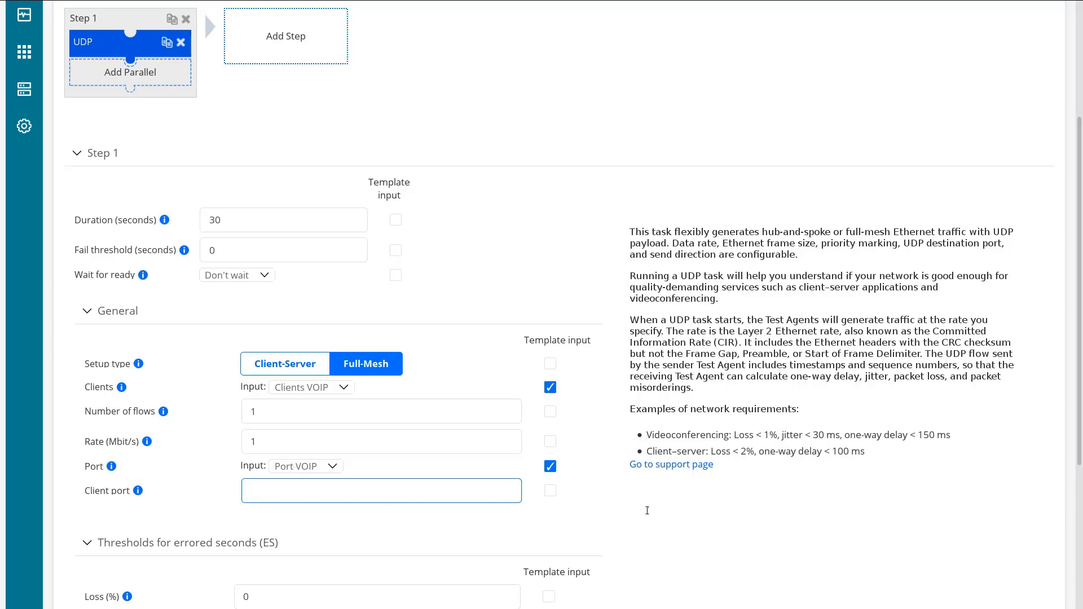
Step: Set the errored-seconds thresholds to 1 % loss, 30 ms jitter and 150 ms delay
scroll(298, 424, down, 3)
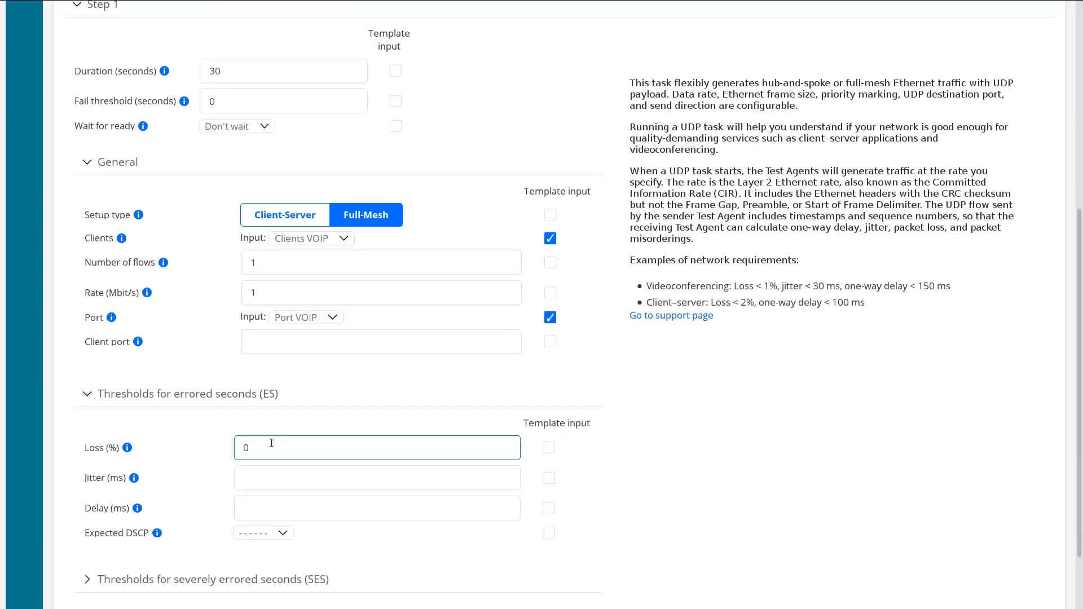
drag(269, 447, 64, 419)
text(1)
click(369, 477)
text(30)
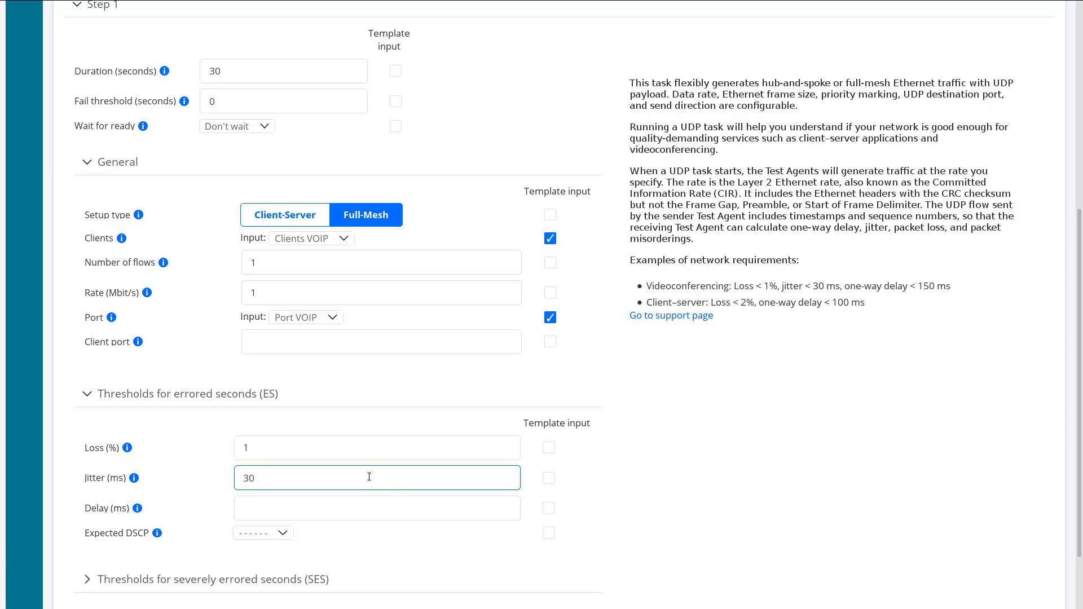
click(349, 504)
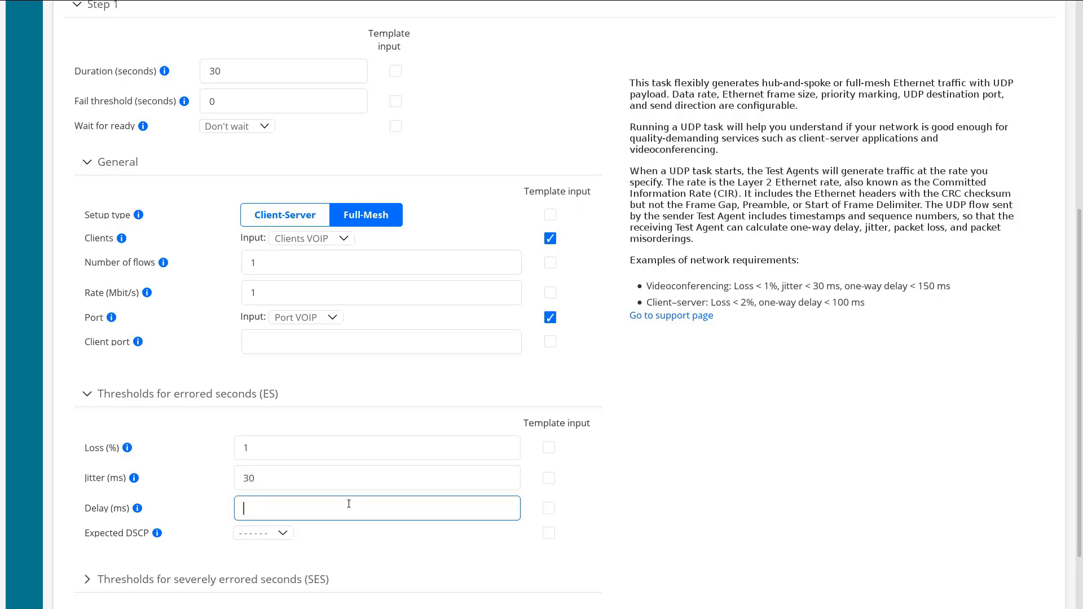
text(150)
Step: Set the errored-seconds expected DSCP to 10 (af11) / IPP 1 and expand the UDP task's advanced settings
click(281, 533)
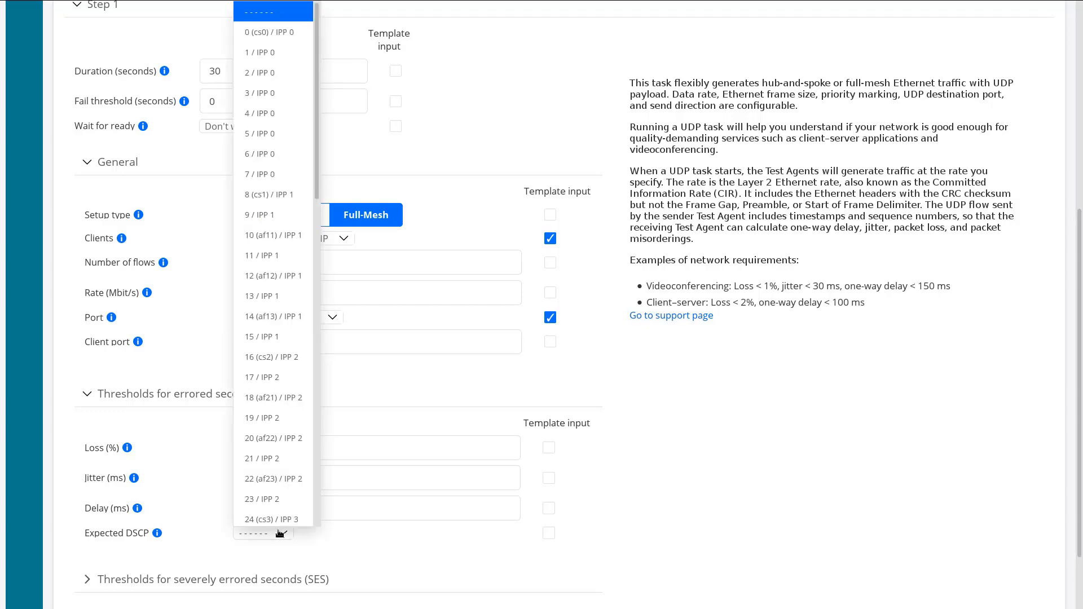
click(265, 235)
scroll(700, 437, down, 2)
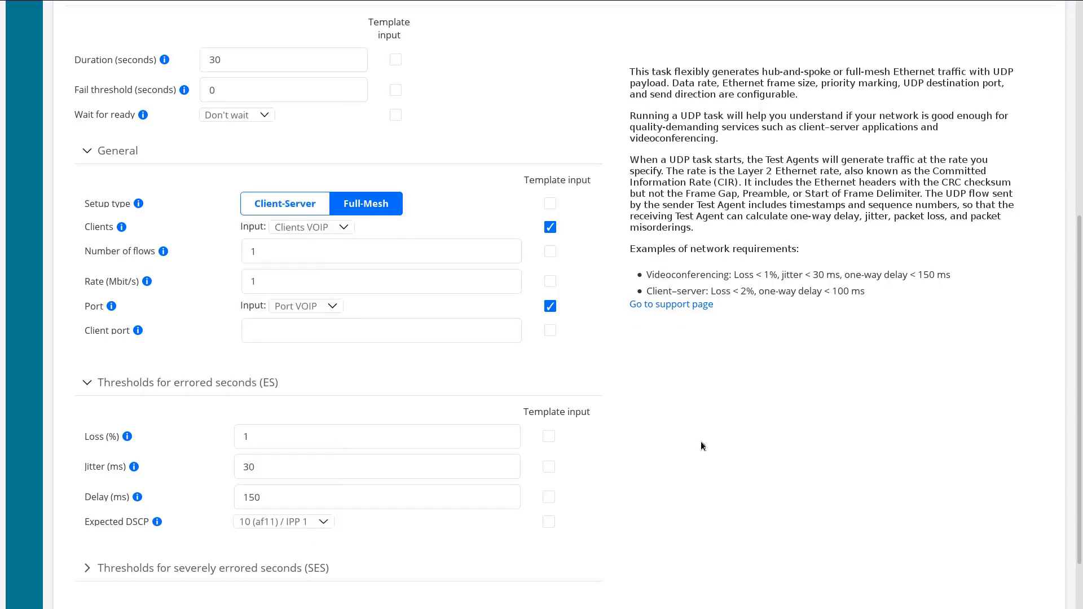
click(92, 548)
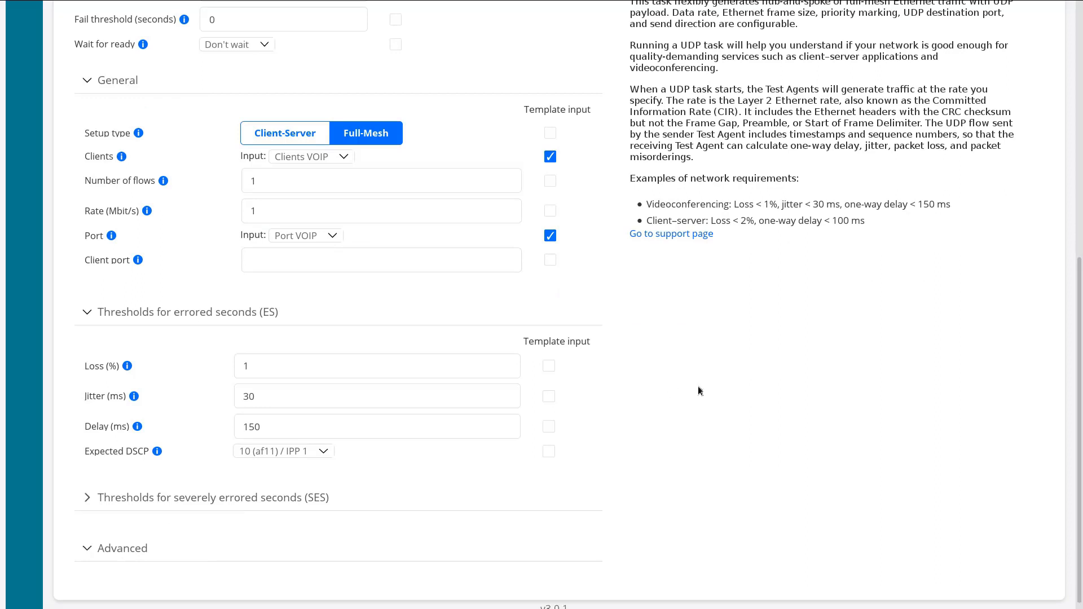
scroll(692, 398, down, 4)
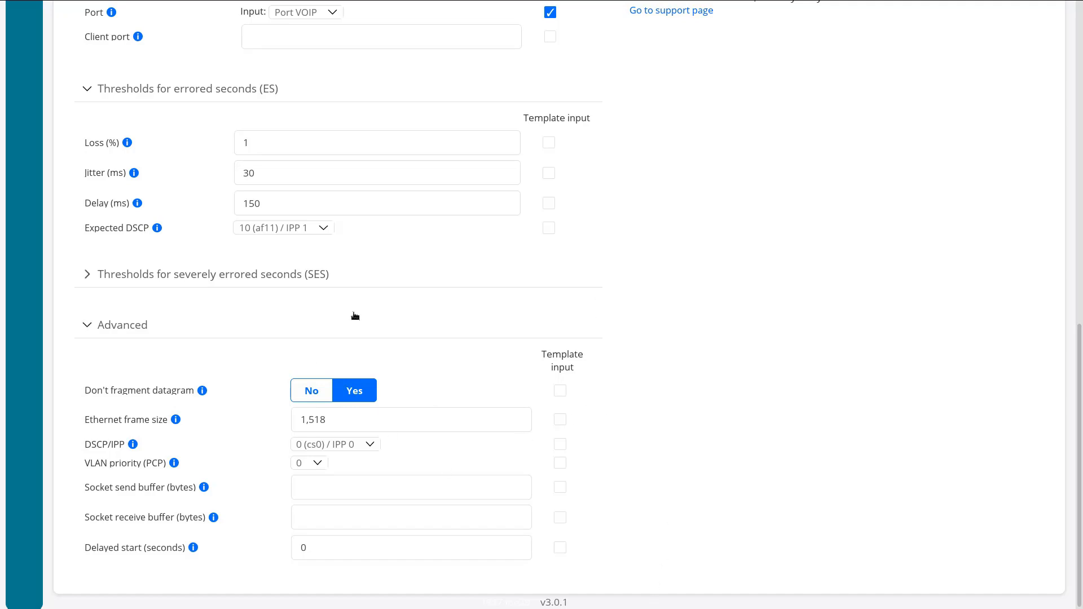
Step: Review the template's input variables, accept them as they are, and save the test sequence template
scroll(742, 457, up, 3)
scroll(739, 485, up, 7)
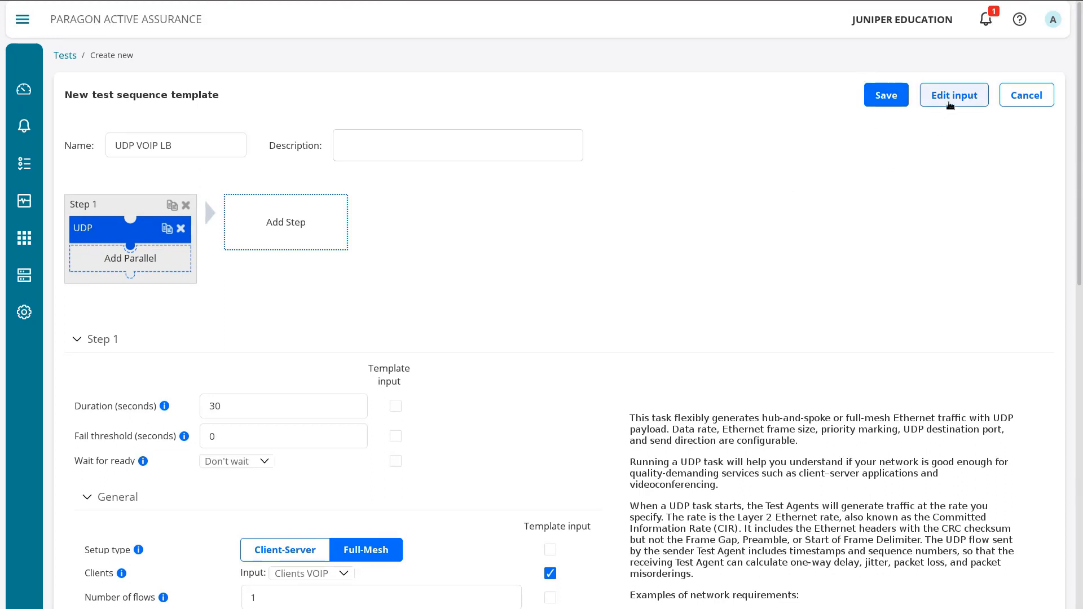
click(950, 105)
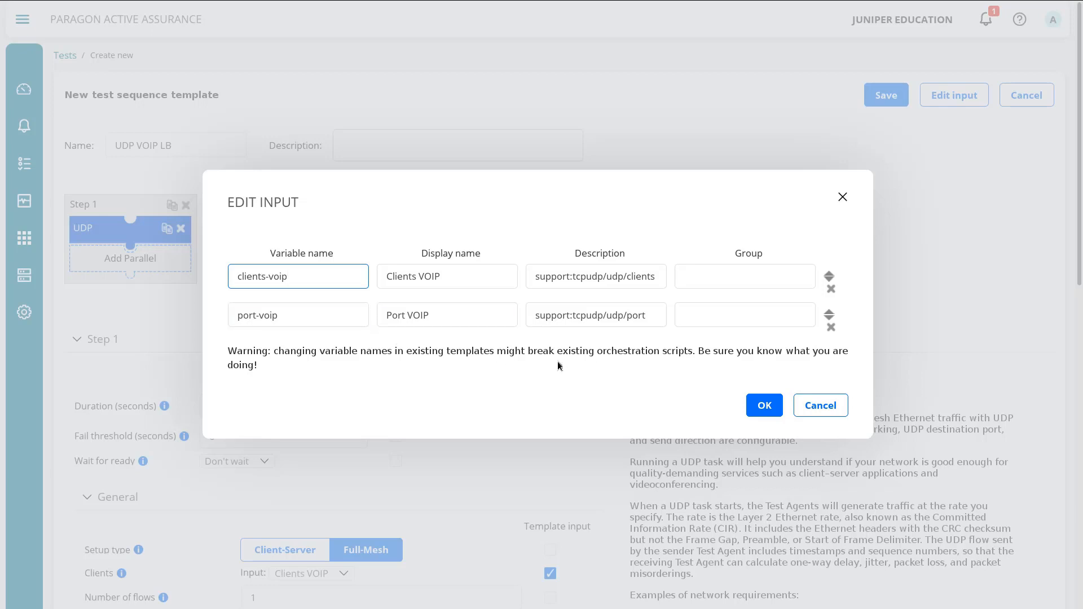
click(765, 406)
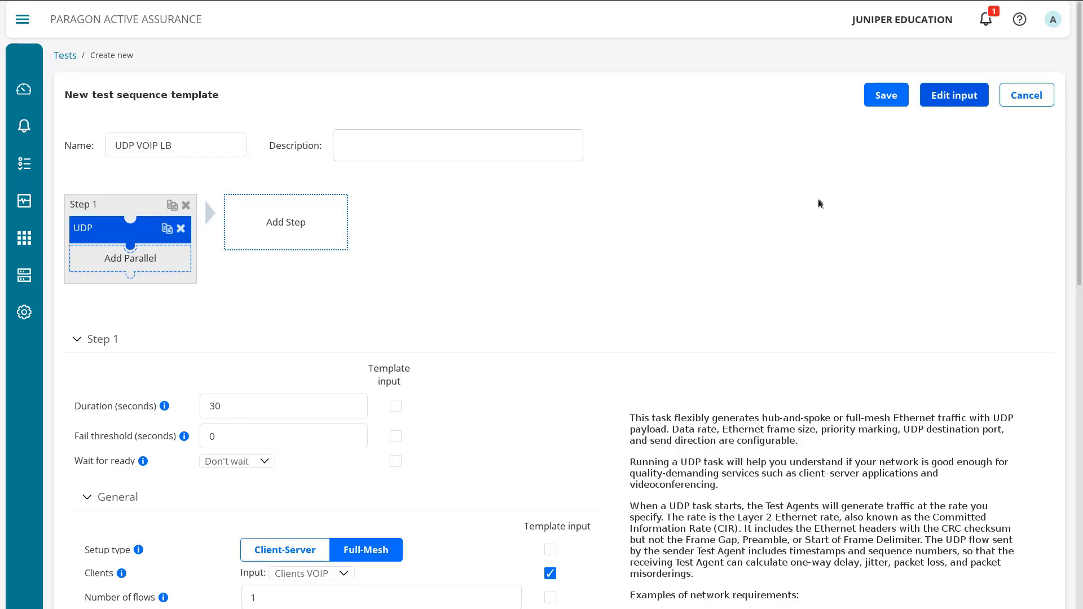
click(887, 97)
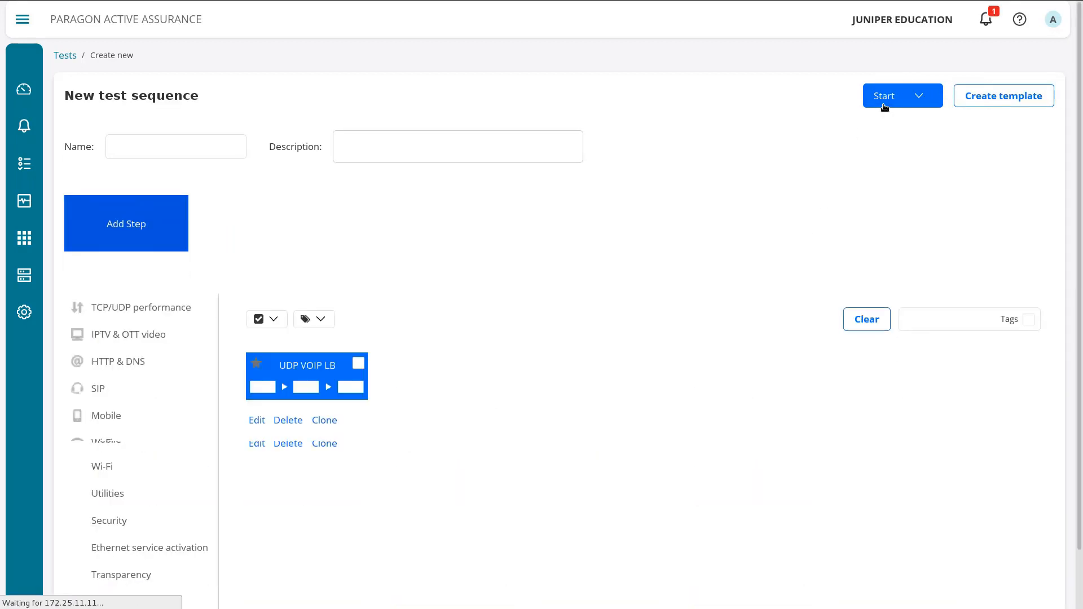
Step: Name the new test sequence UDP VOIP LB and add the saved UDP VOIP LB template as its first step
scroll(445, 270, down, 1)
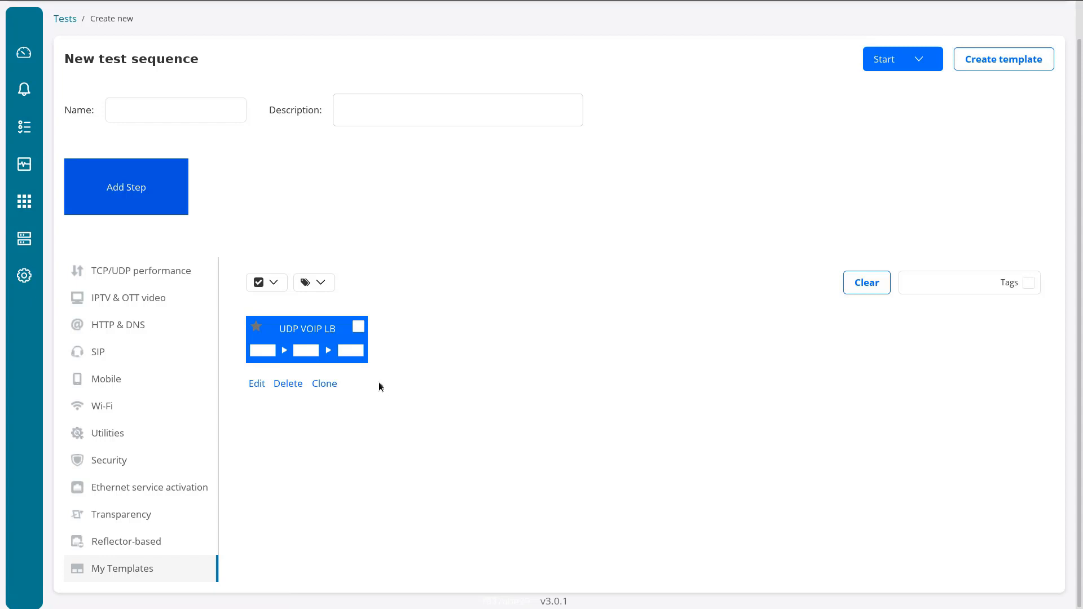
scroll(378, 381, up, 1)
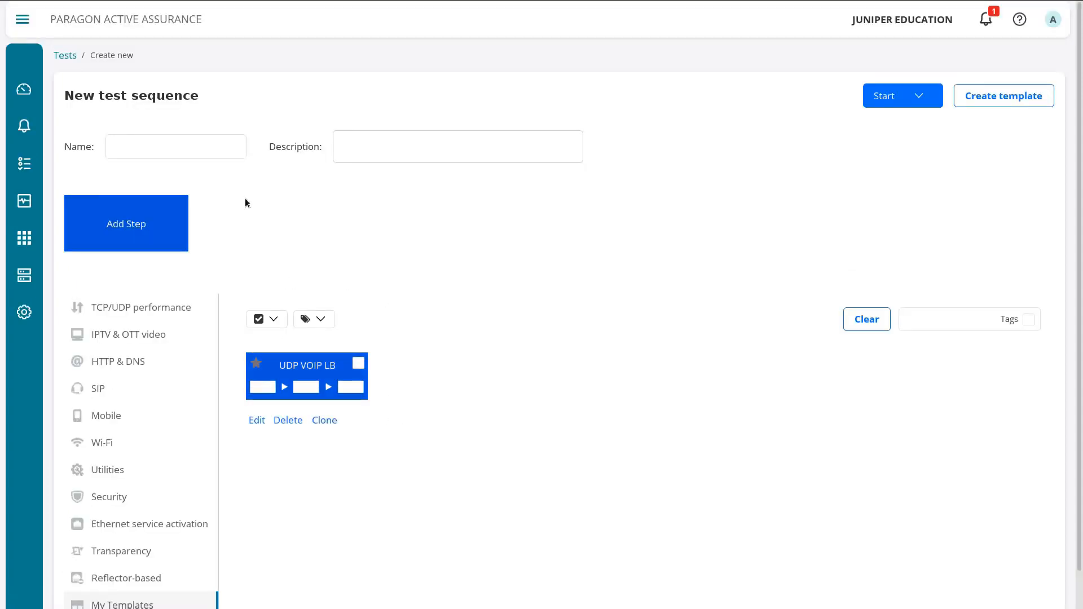
click(191, 146)
text(UDP VOIP )
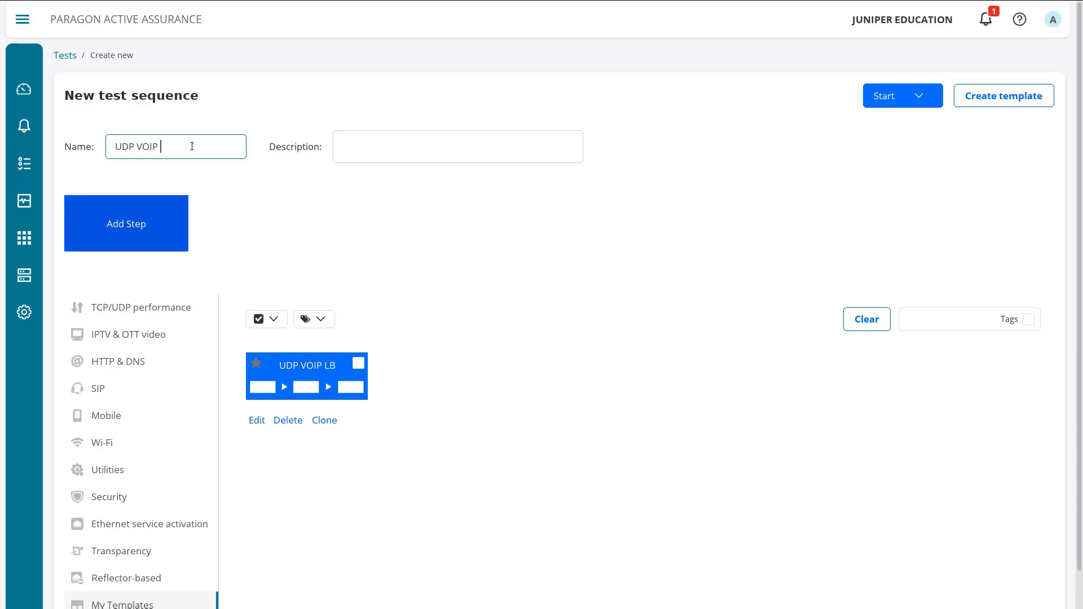
text(LB)
click(377, 234)
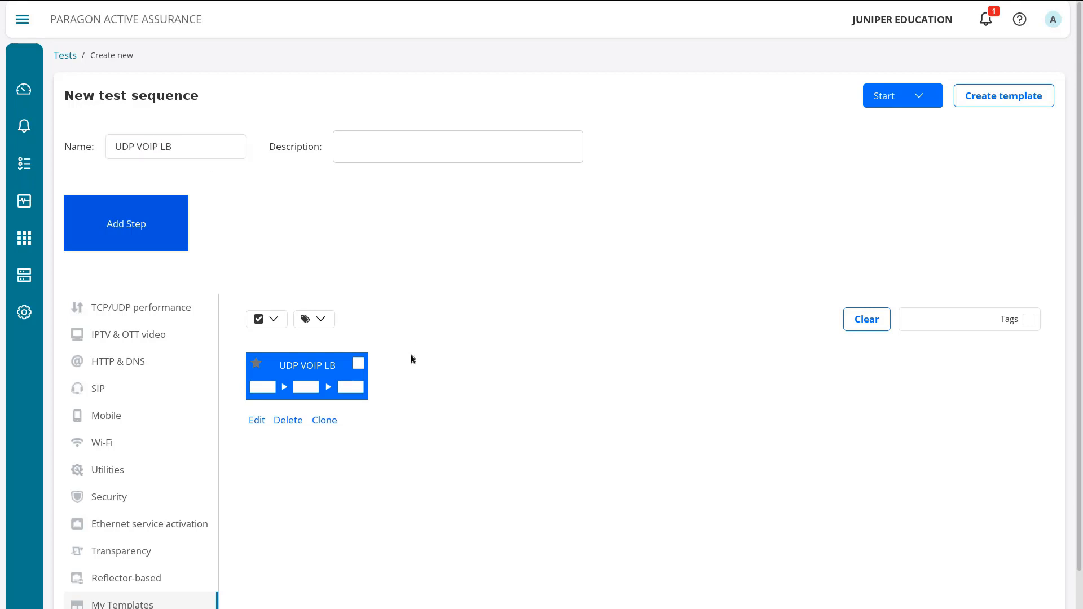
click(335, 372)
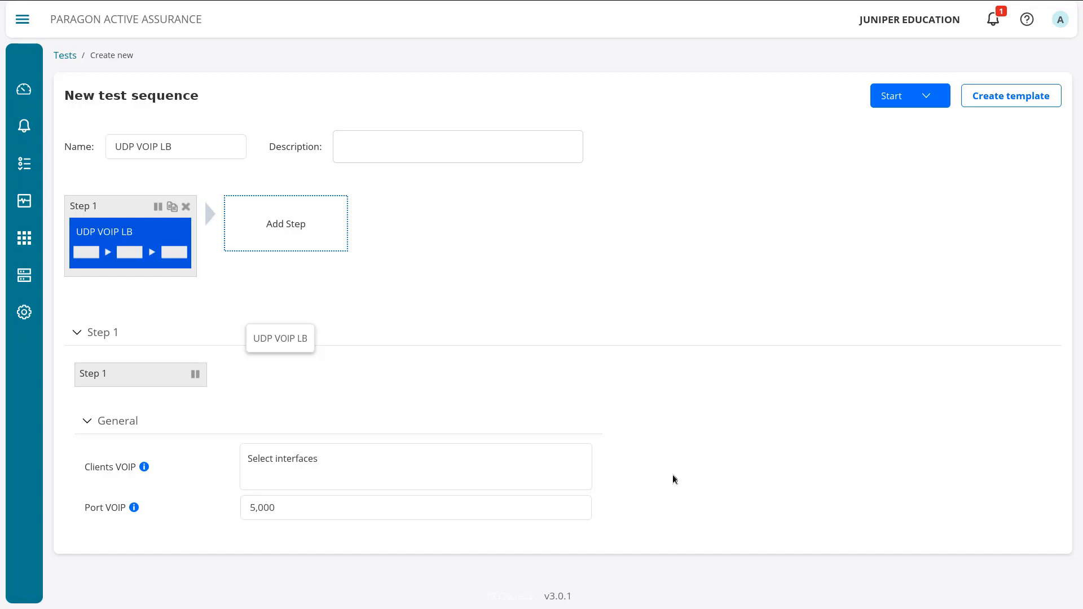
Step: Select the eth1 interfaces of TA-1 and TA-2 as the Clients VOIP
click(347, 466)
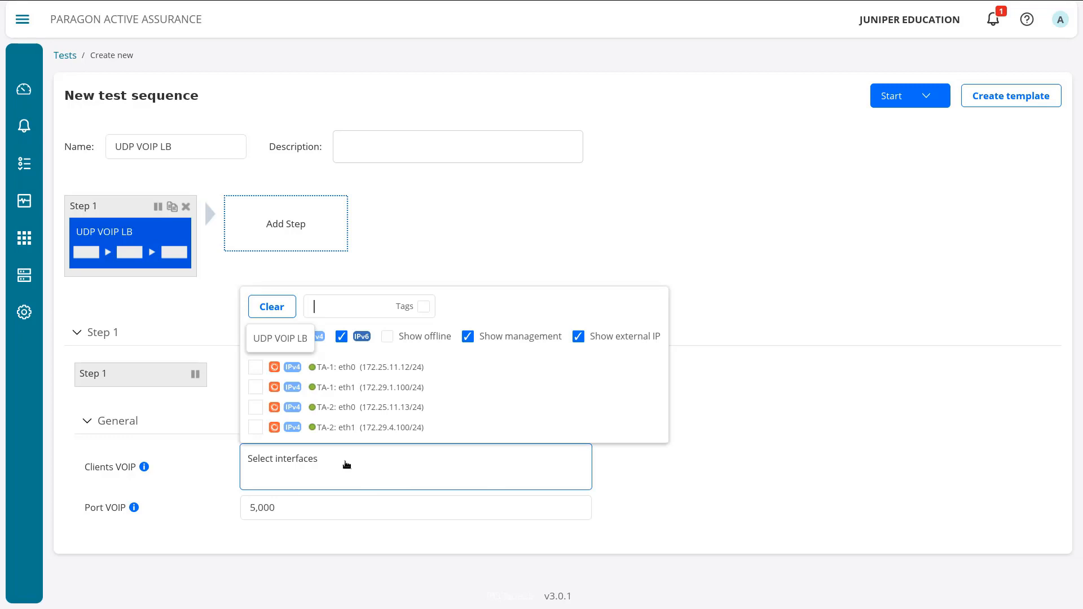
click(256, 387)
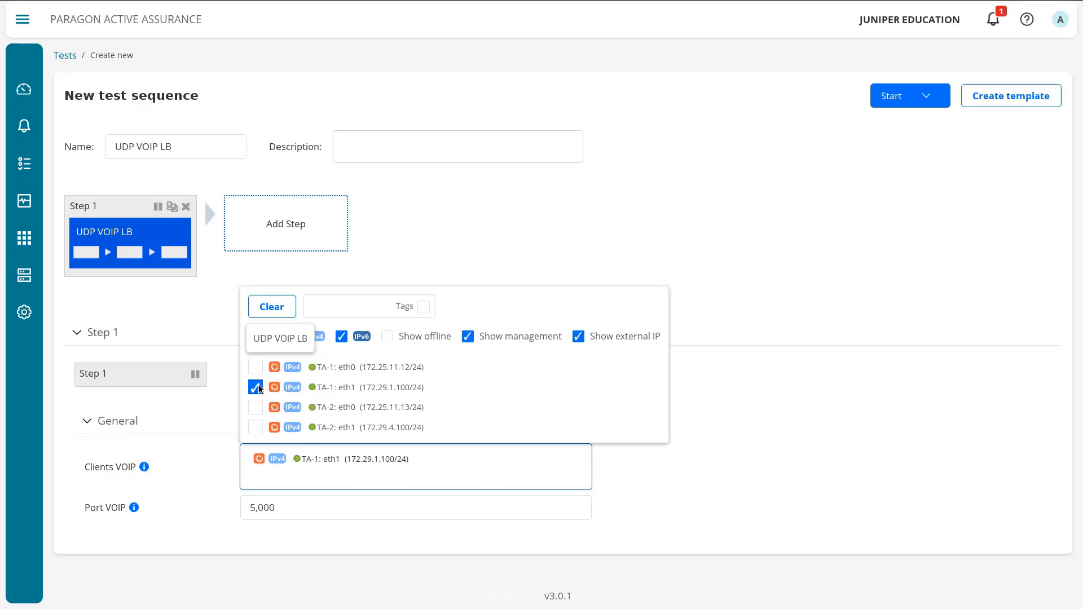
click(255, 427)
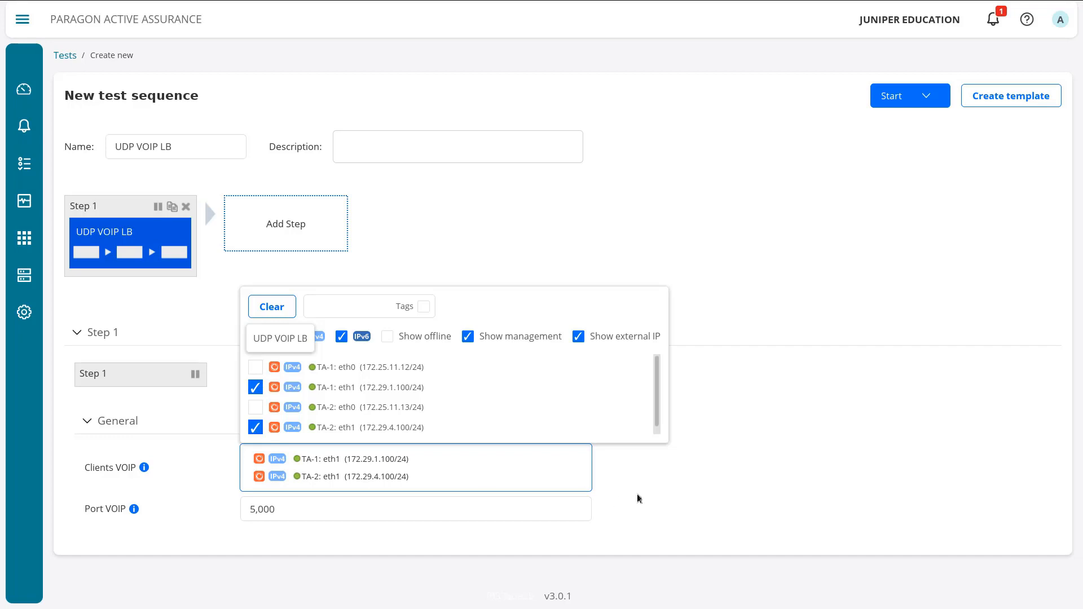
click(654, 463)
Step: Set Port VOIP to 5,012 and start the test sequence
click(358, 509)
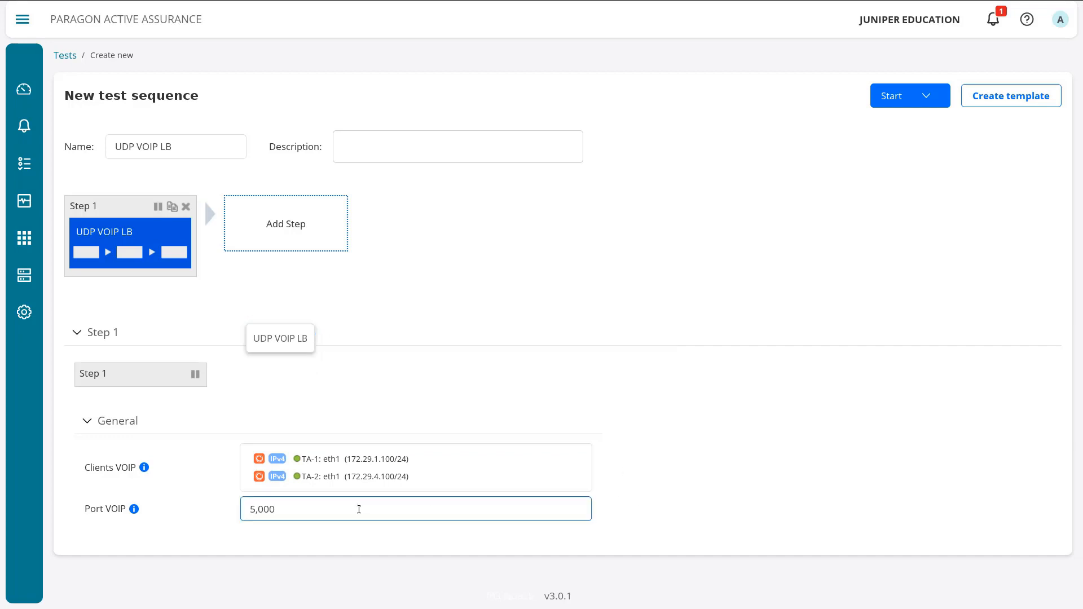
click(311, 513)
key(BackSpace)
key(BackSpace)
text(12)
click(642, 480)
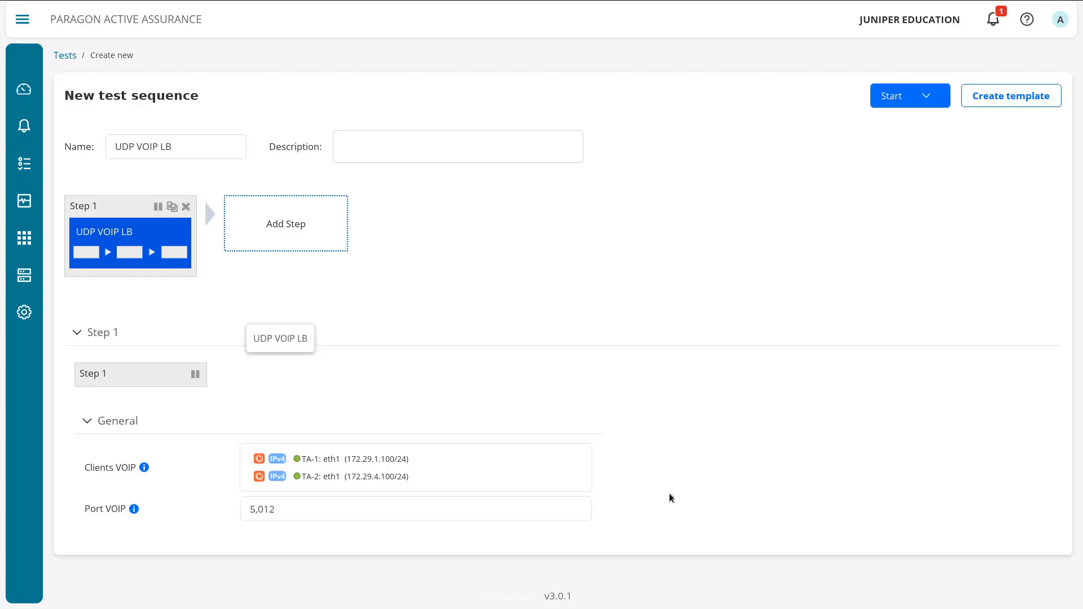
click(889, 104)
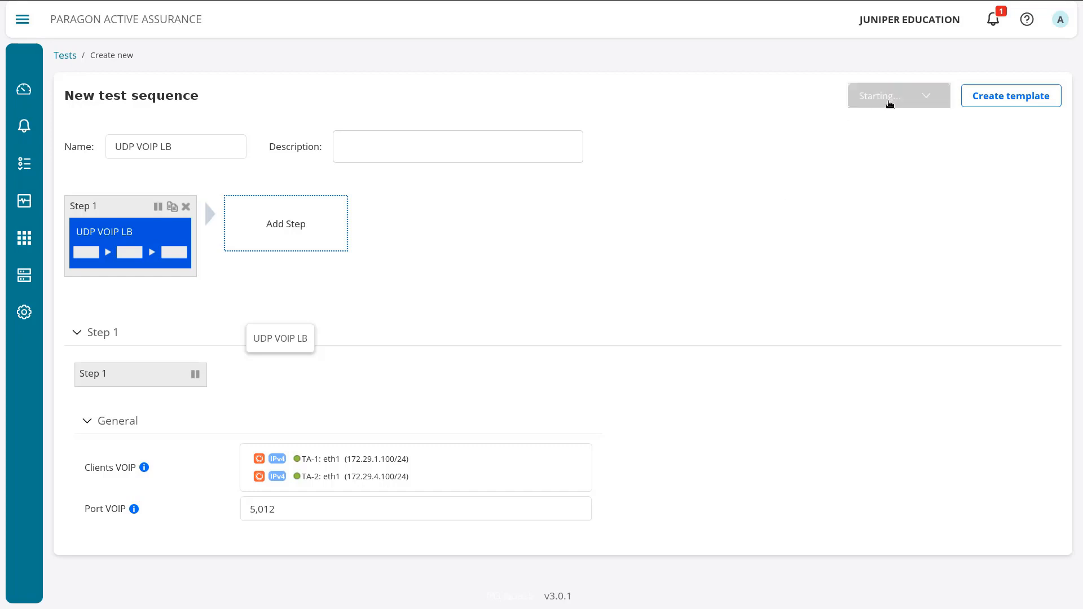